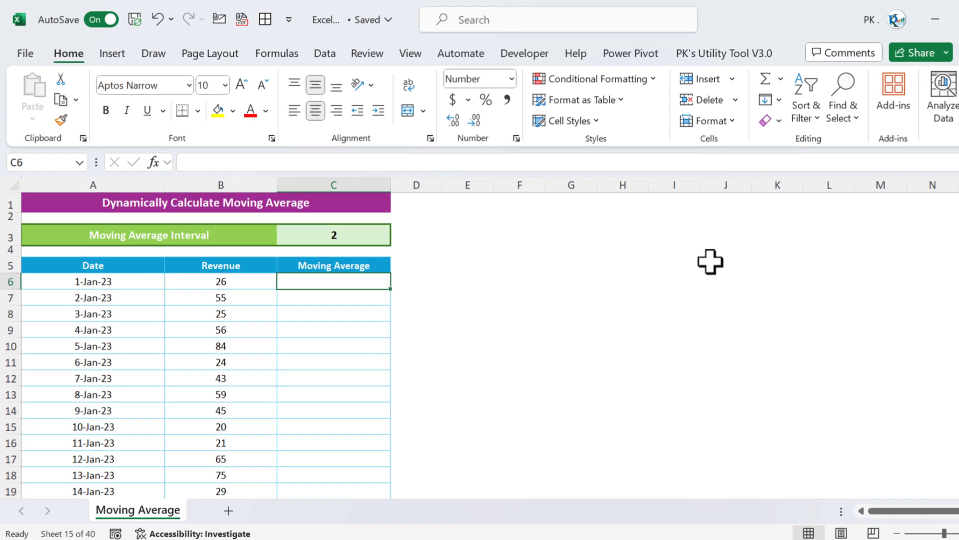
# Enter =(B6+B7)/2 in C7 to get the two-day average 40.50
pyautogui.press('Up')
pyautogui.press('Left')
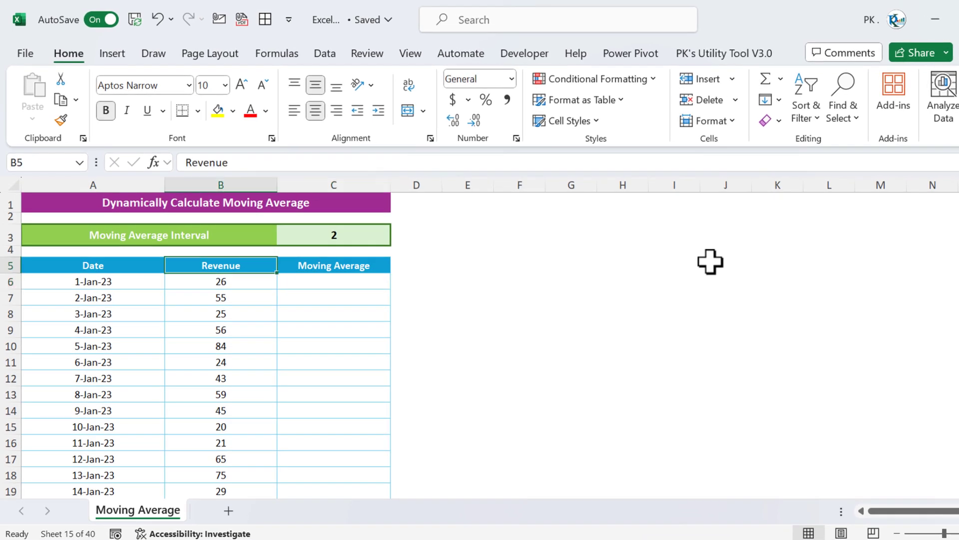
pyautogui.press('Down')
pyautogui.press('Up')
pyautogui.press('Down')
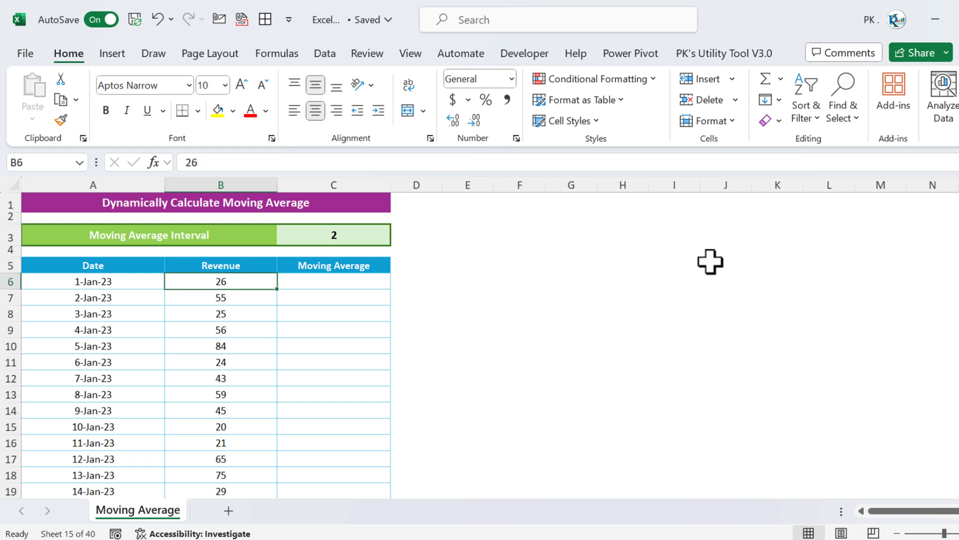
pyautogui.scroll(-1, 484, 322)
pyautogui.press('Right')
pyautogui.press('Down')
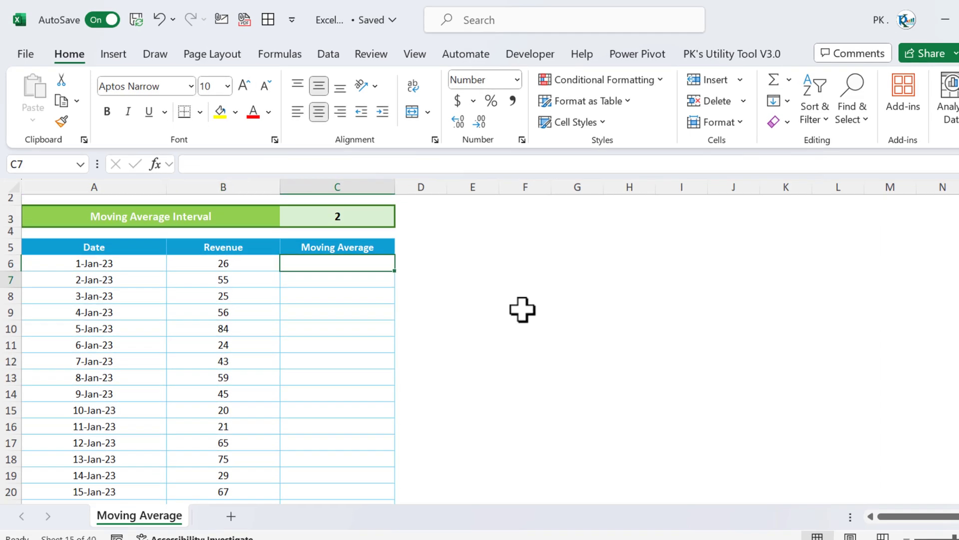
pyautogui.write('=')
pyautogui.press('Left')
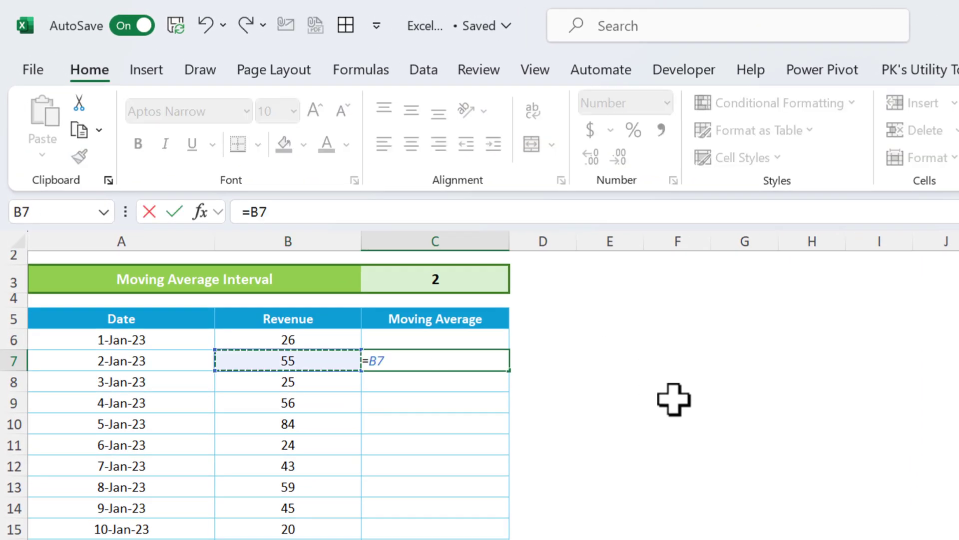
pyautogui.press('Up')
pyautogui.write('+')
pyautogui.press('Left')
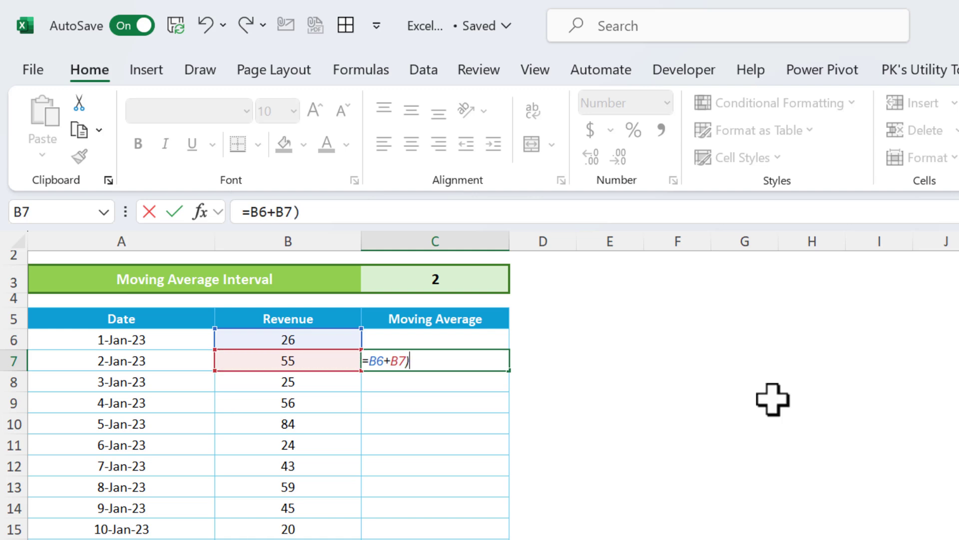
pyautogui.click(248, 212)
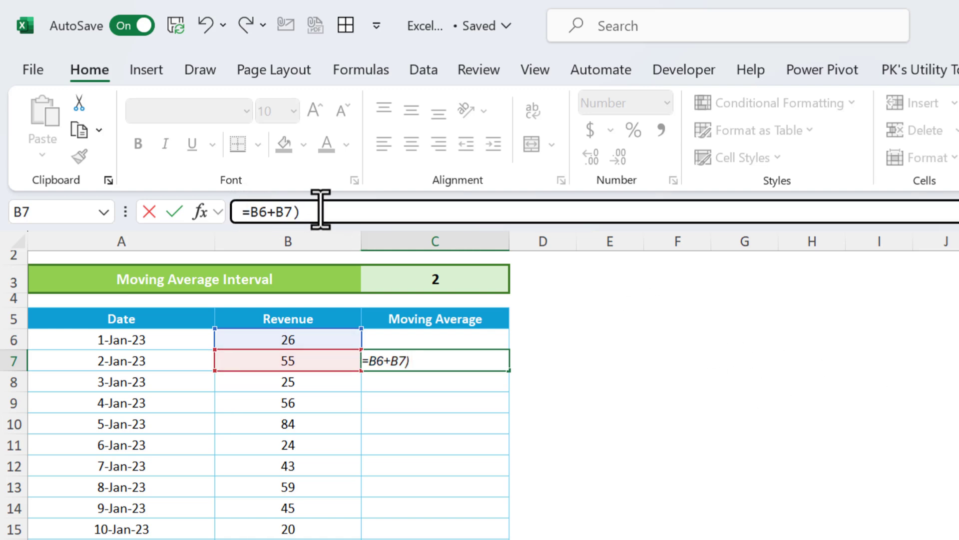
pyautogui.write('(')
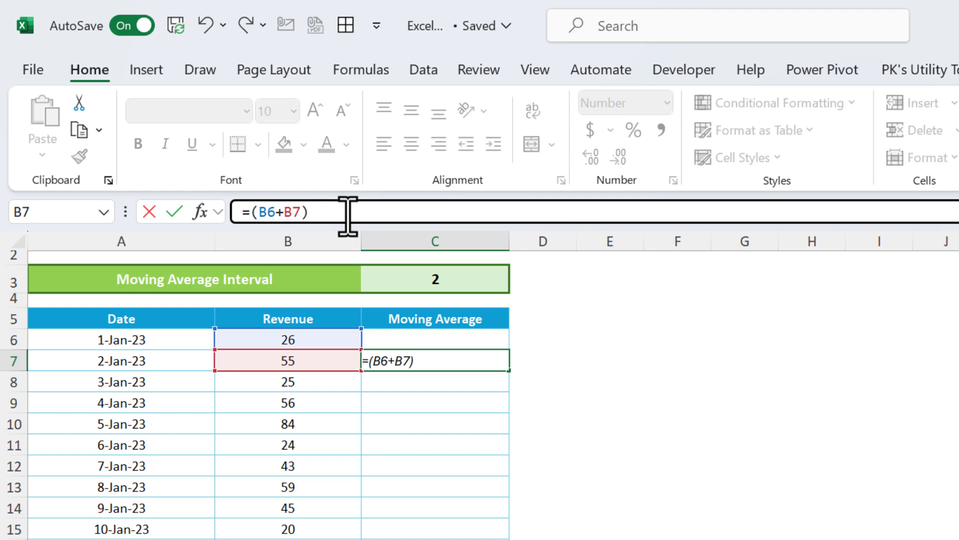
pyautogui.write('/2')
pyautogui.press('Return')
# Enter =(B7+B8)/2 in C8 to get the two-day average 40.00
pyautogui.press('Left')
pyautogui.press('Right')
pyautogui.write('=')
pyautogui.press('Up')
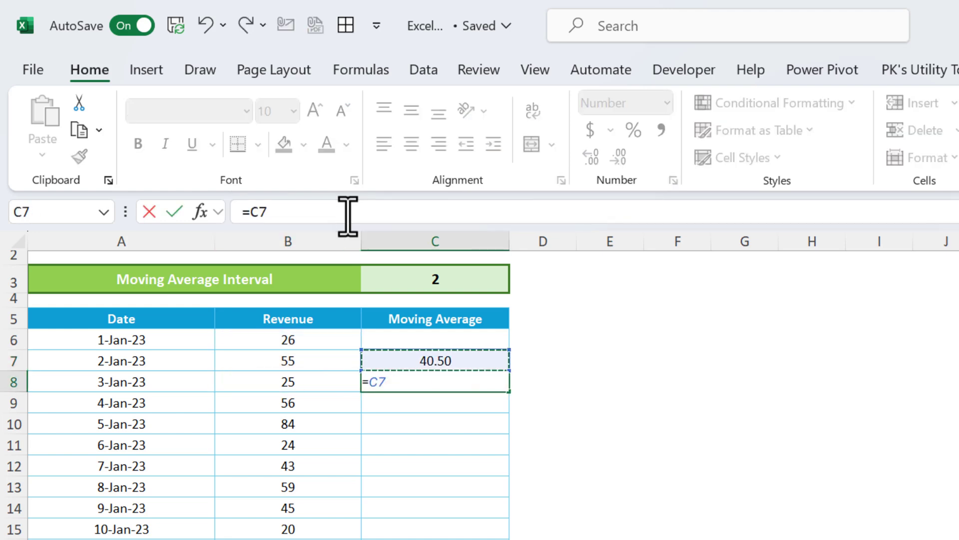
pyautogui.press('Left')
pyautogui.write('+')
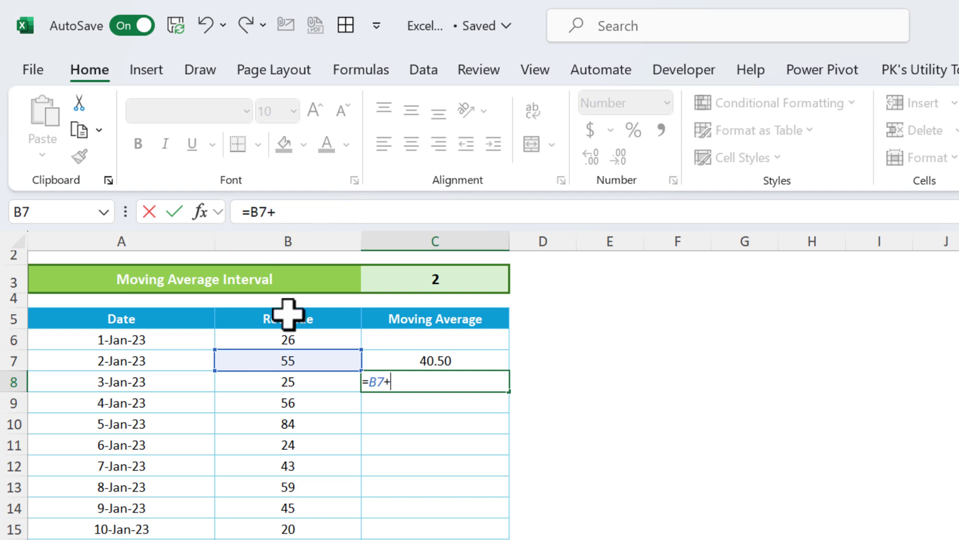
pyautogui.click(307, 381)
pyautogui.click(348, 212)
pyautogui.write(')')
pyautogui.click(250, 212)
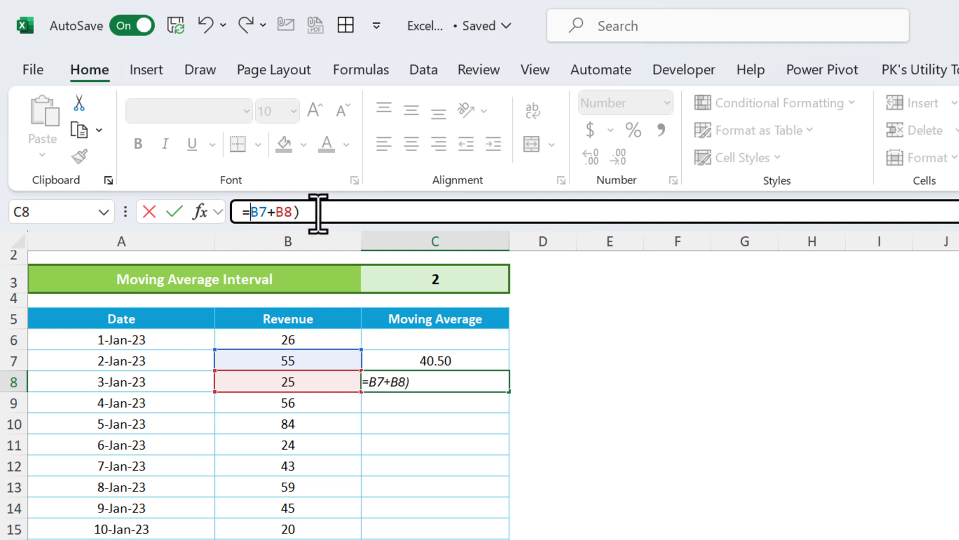
pyautogui.write('(')
pyautogui.click(330, 213)
pyautogui.write('/')
pyautogui.hotkey('ctrl', 'Return')
# Move the selection back to the empty cell C6
pyautogui.press('Up')
pyautogui.press('Up')
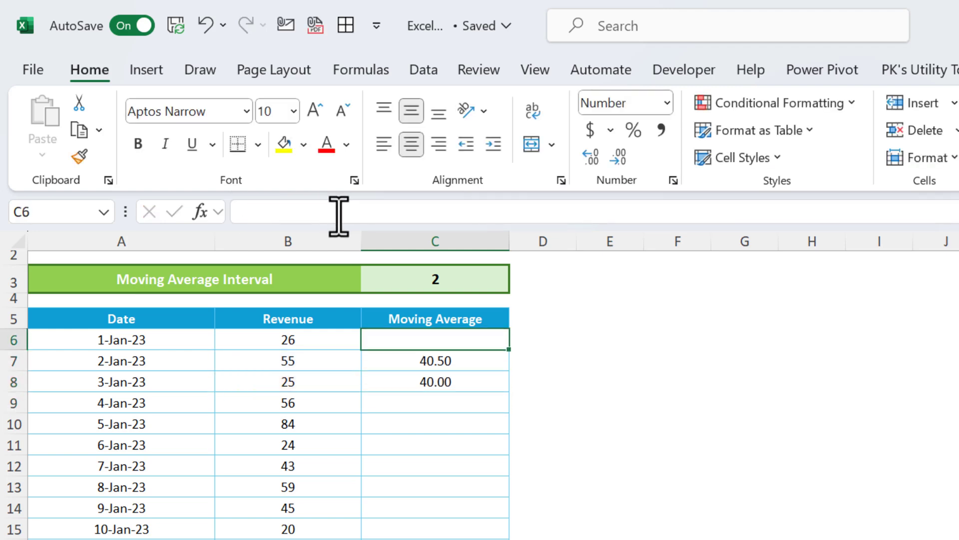
pyautogui.press('Left')
pyautogui.press('Up')
pyautogui.press('Down')
pyautogui.press('Right')
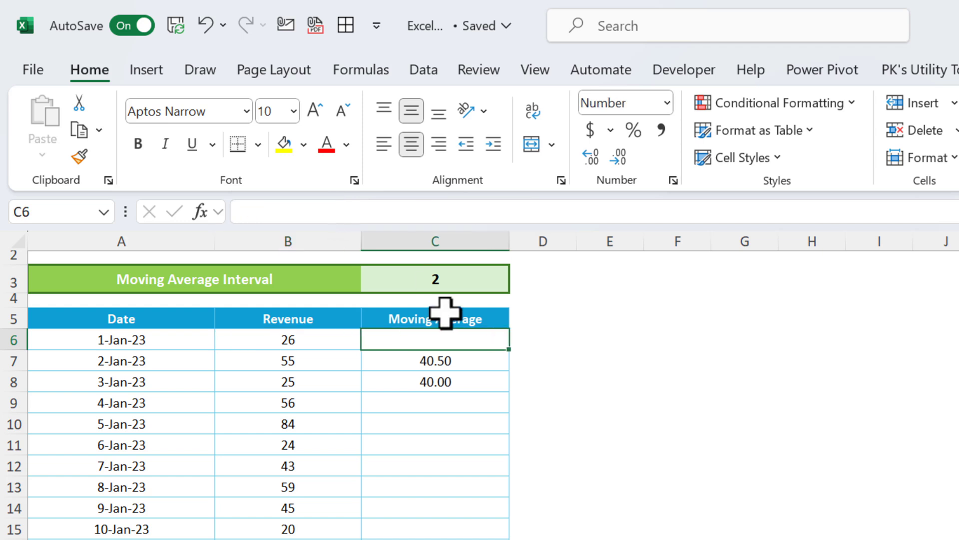
# Clear the two-day averages in C7:C8
pyautogui.click(329, 336)
pyautogui.moveTo(331, 336); pyautogui.dragTo(326, 358)
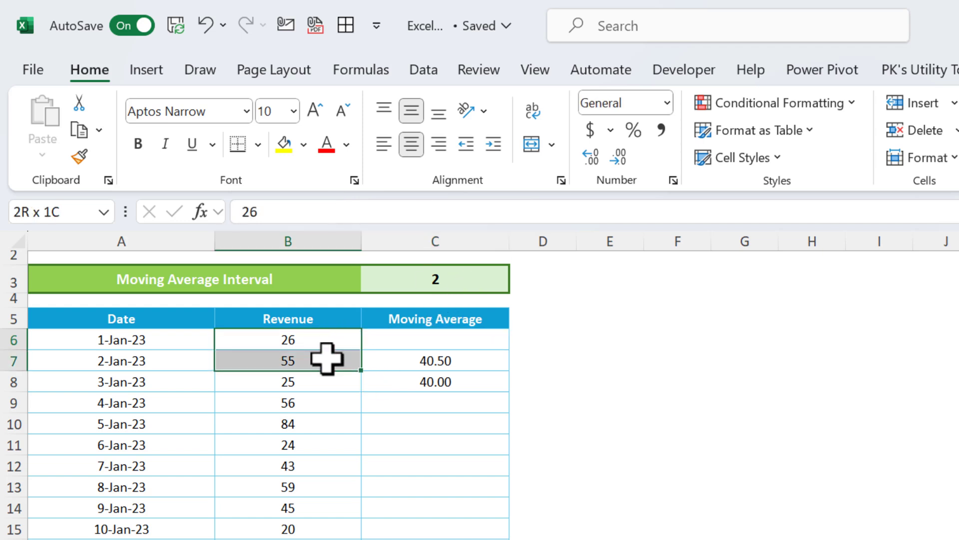
pyautogui.click(293, 336)
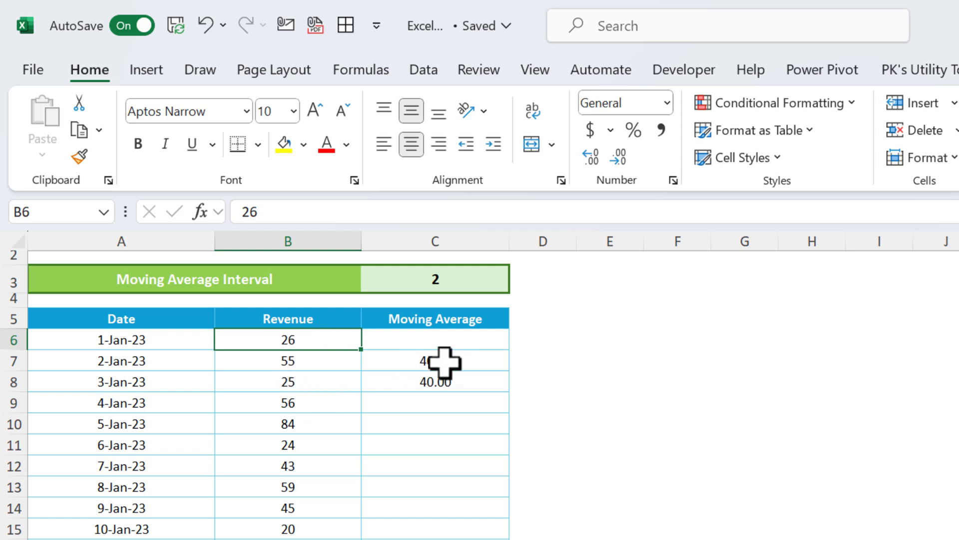
pyautogui.moveTo(443, 359); pyautogui.dragTo(446, 379)
pyautogui.press('Delete')
# Set the interval cell C3 to 3
pyautogui.moveTo(332, 336); pyautogui.dragTo(318, 386)
pyautogui.click(415, 383)
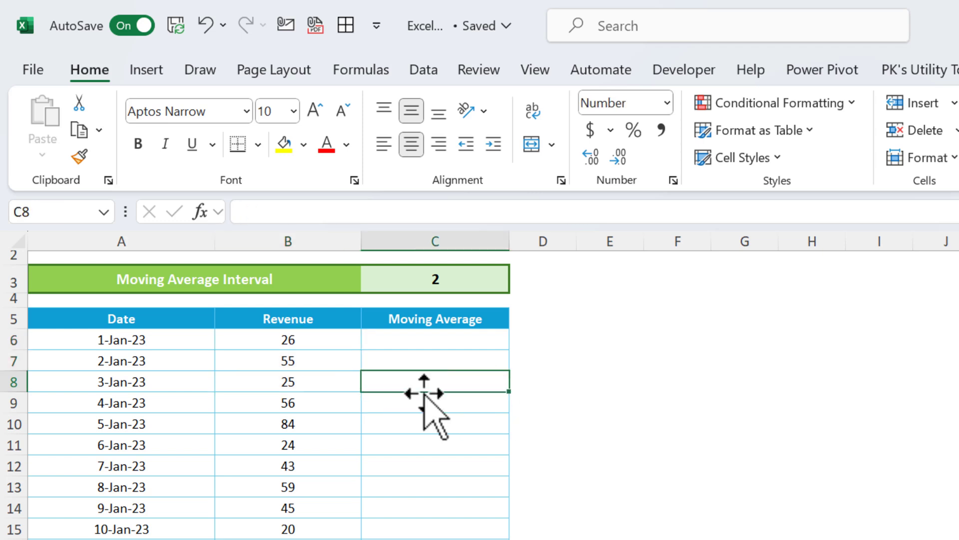
pyautogui.press('Up')
pyautogui.press('Up')
pyautogui.press('Up')
pyautogui.press('Up')
pyautogui.press('Down')
pyautogui.press('Down')
pyautogui.press('Down')
pyautogui.press('Down')
pyautogui.press('Up')
pyautogui.press('Up')
pyautogui.press('Up')
pyautogui.press('Up')
pyautogui.press('Up')
pyautogui.write('3')
pyautogui.press('Return')
pyautogui.press('Down')
pyautogui.press('Down')
pyautogui.press('Up')
pyautogui.press('Up')
pyautogui.press('Up')
pyautogui.press('Down')
pyautogui.press('Down')
pyautogui.press('Down')
pyautogui.press('Down')
pyautogui.press('Down')
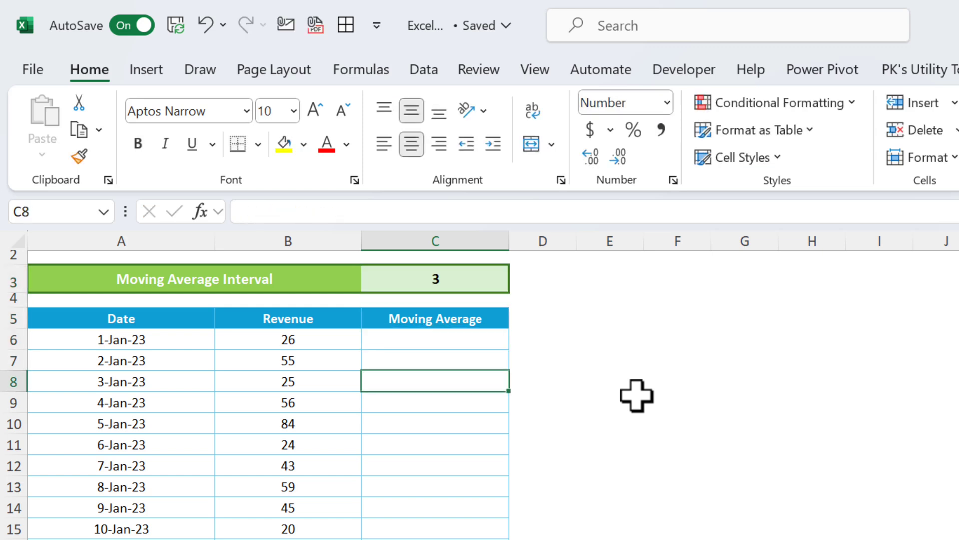
# Enter =AVERAGE(B6:B8) in C8 and fill it down the Moving Average column
pyautogui.write('=average(')
pyautogui.press('Left')
pyautogui.hotkey('shift', 'Up')
pyautogui.hotkey('shift', 'Up')
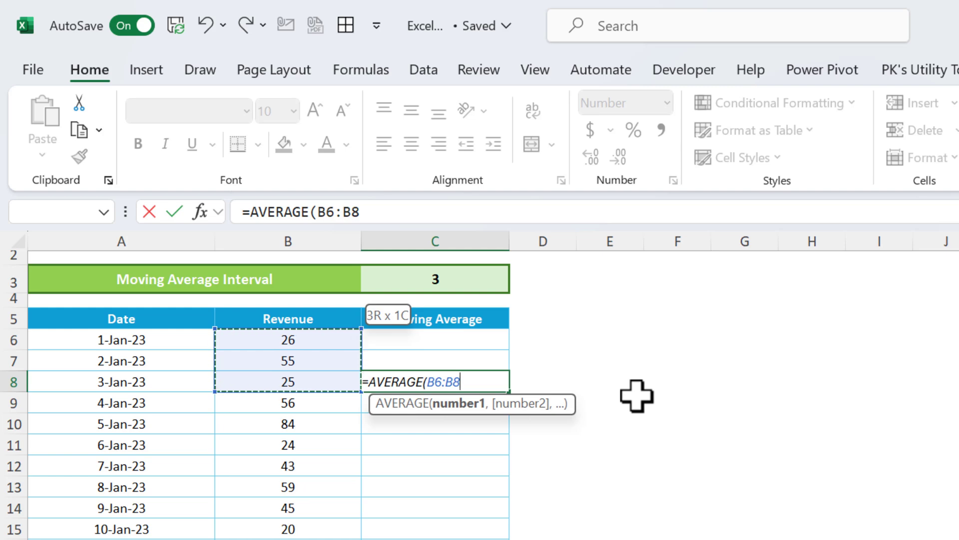
pyautogui.press('Return')
pyautogui.press('Left')
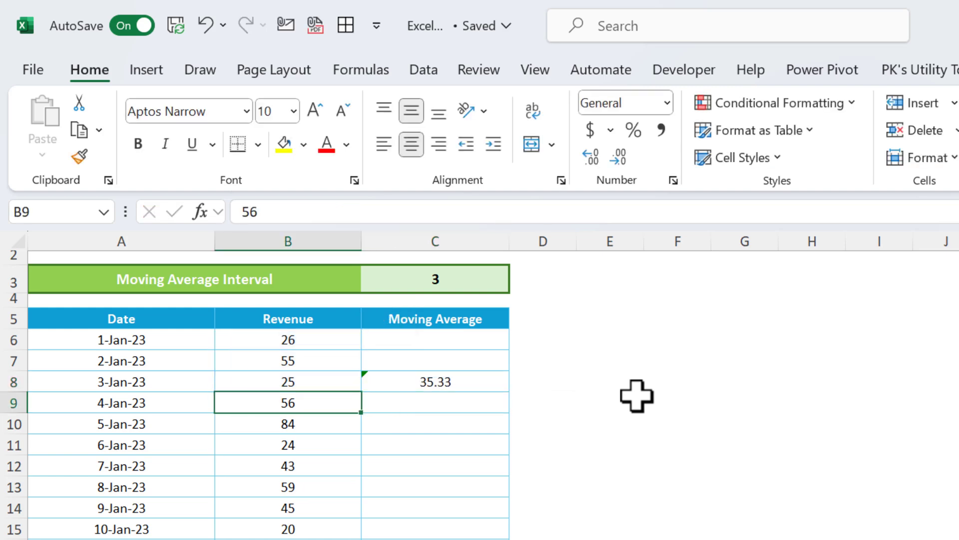
pyautogui.hotkey('ctrl', 'Down')
pyautogui.press('Right')
pyautogui.hotkey('ctrl', 'shift', 'Up')
pyautogui.hotkey('ctrl', 'd')
# Check the ranges used by the filled formulas in C9 and C10
pyautogui.hotkey('ctrl', 'Up')
pyautogui.hotkey('ctrl', 'Up')
pyautogui.press('Down')
pyautogui.press('Down')
pyautogui.press('Down')
pyautogui.press('Down')
pyautogui.click(472, 212)
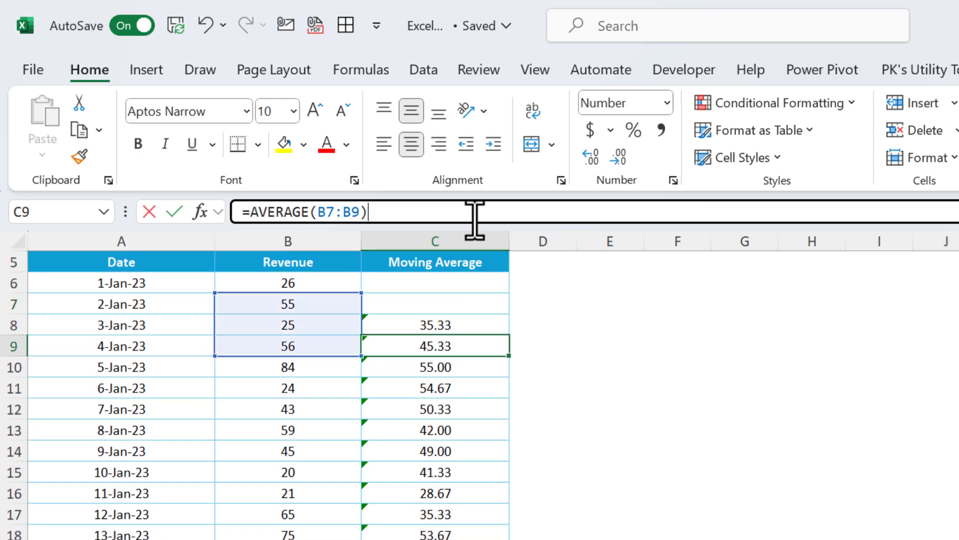
pyautogui.press('Escape')
pyautogui.press('Down')
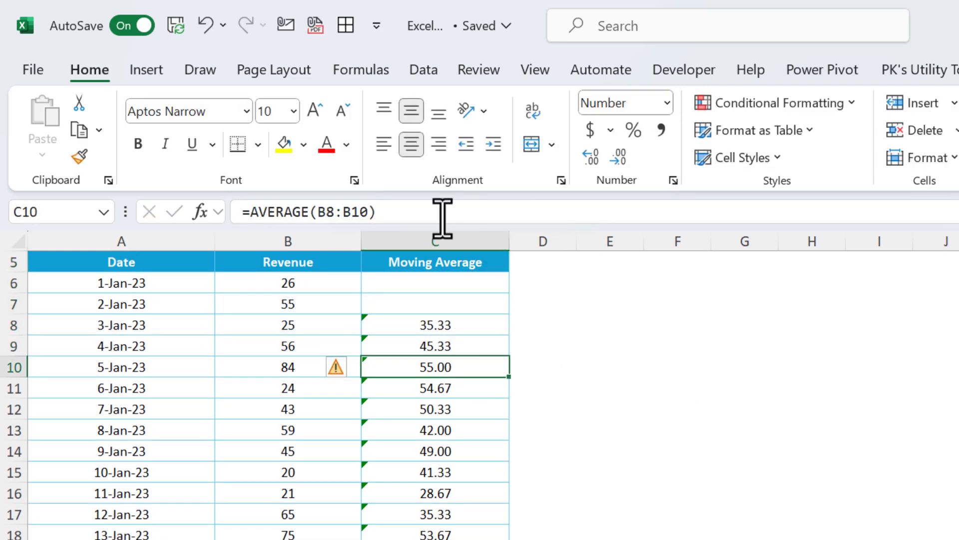
pyautogui.click(443, 214)
pyautogui.press('Escape')
pyautogui.press('Up')
# Change the interval in C3 to 4 and select the Moving Average results
pyautogui.press('Up')
pyautogui.hotkey('ctrl', 'Home')
pyautogui.press('Down')
pyautogui.press('Down')
pyautogui.press('Down')
pyautogui.press('Right')
pyautogui.press('Up')
pyautogui.press('Right')
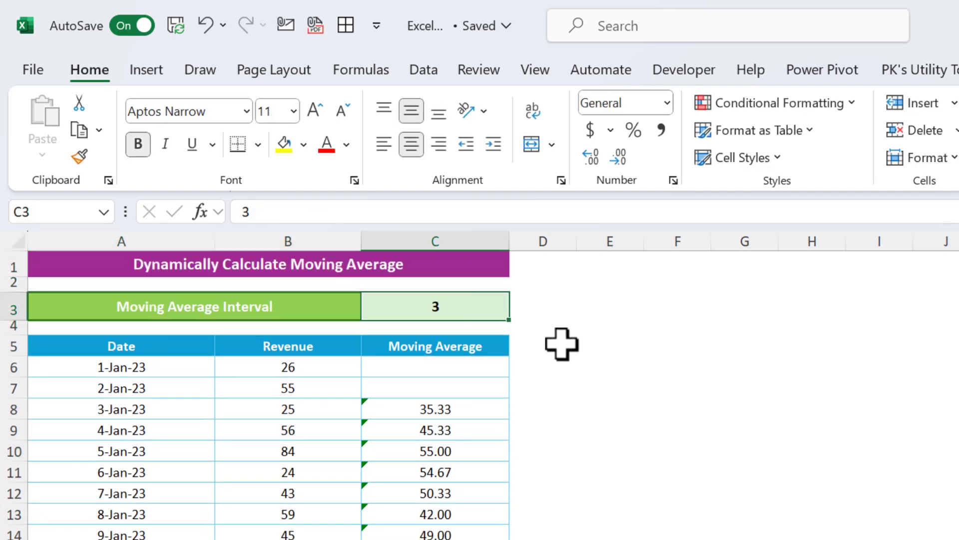
pyautogui.write('4')
pyautogui.press('Return')
pyautogui.press('Down')
pyautogui.press('Down')
pyautogui.press('Down')
pyautogui.press('Down')
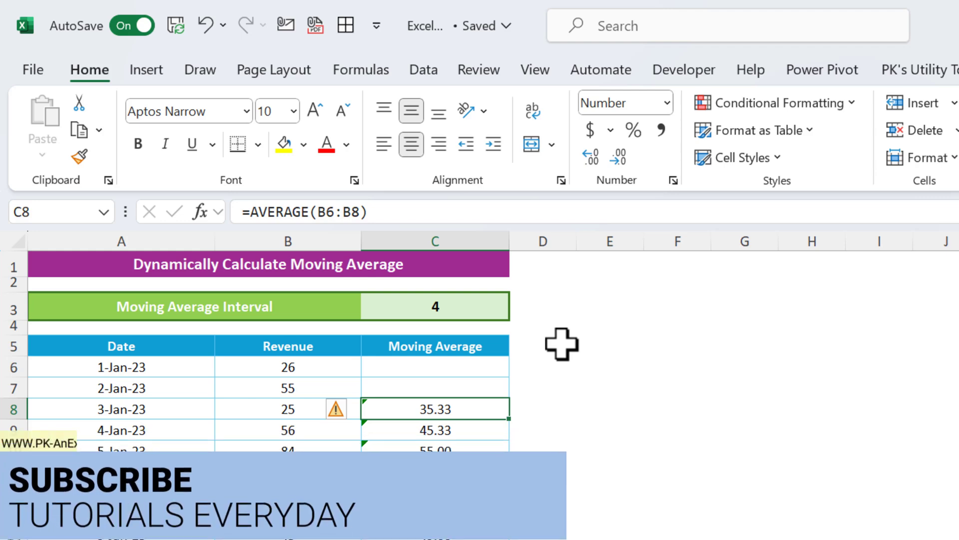
pyautogui.hotkey('ctrl', 'shift', 'Down')
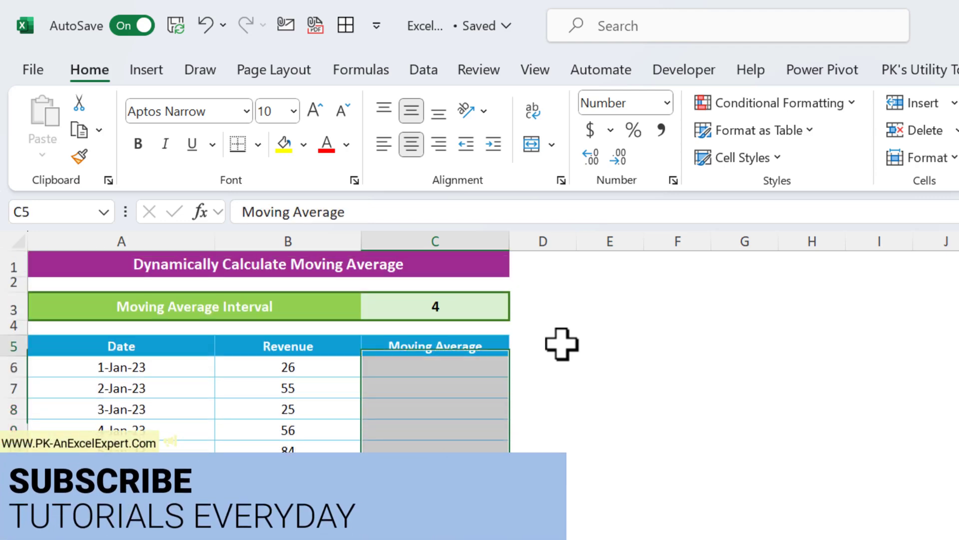
# Delete the Moving Average results and name cell C3 'Interval' in the Name Box
pyautogui.press('Up')
pyautogui.press('Up')
pyautogui.click(50, 212)
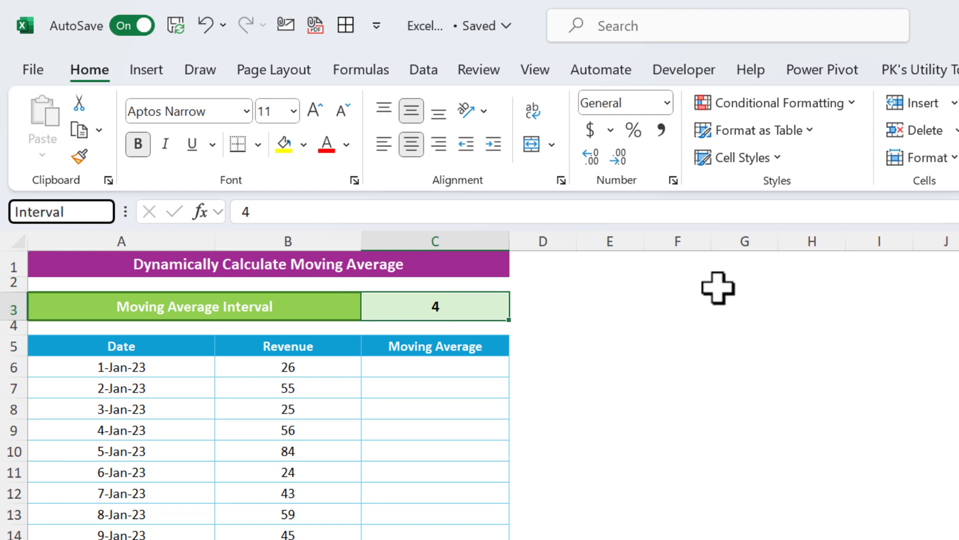
pyautogui.press('Return')
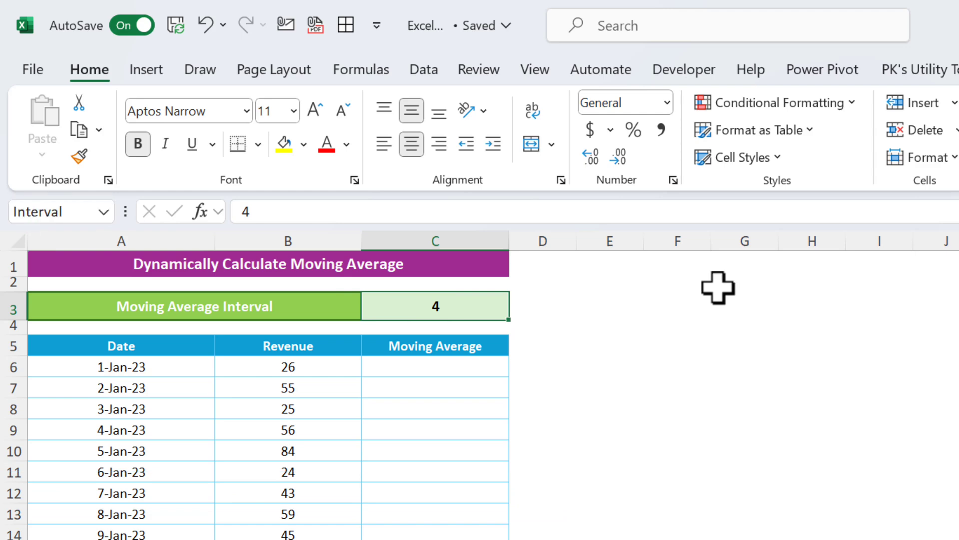
# Test the name by entering =Interval in E7, which returns 4
pyautogui.press('Right')
pyautogui.press('Down')
pyautogui.press('Down')
pyautogui.press('Right')
pyautogui.press('Down')
pyautogui.press('Down')
pyautogui.write('=in')
pyautogui.press('Tab')
pyautogui.press('Return')
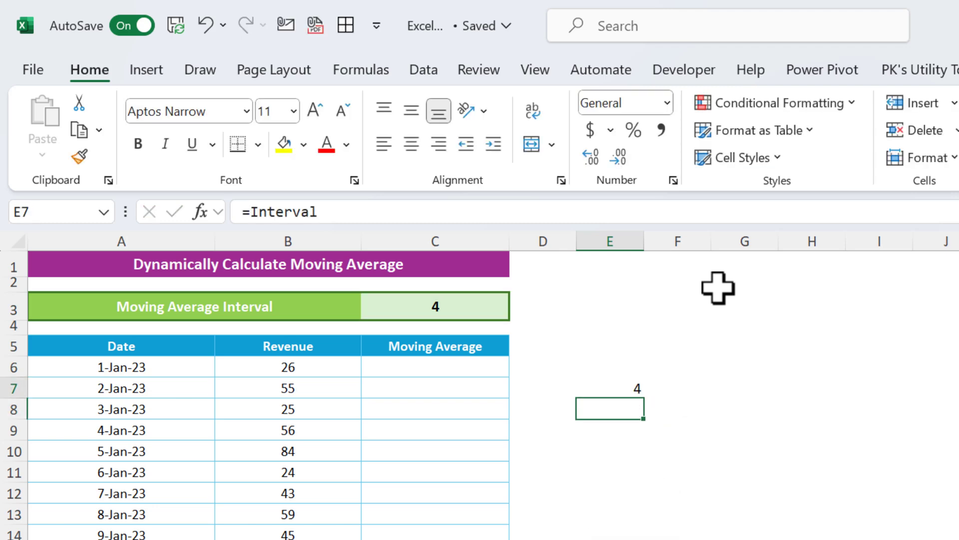
pyautogui.press('Up')
# Highlight revenues B6:B9 for reference, then select D6
pyautogui.click(457, 290)
pyautogui.click(676, 385)
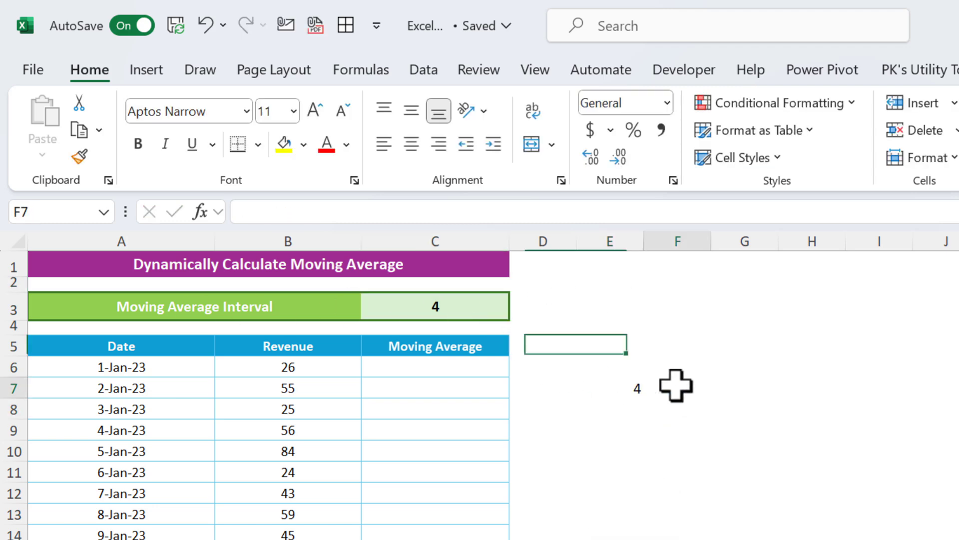
pyautogui.click(625, 385)
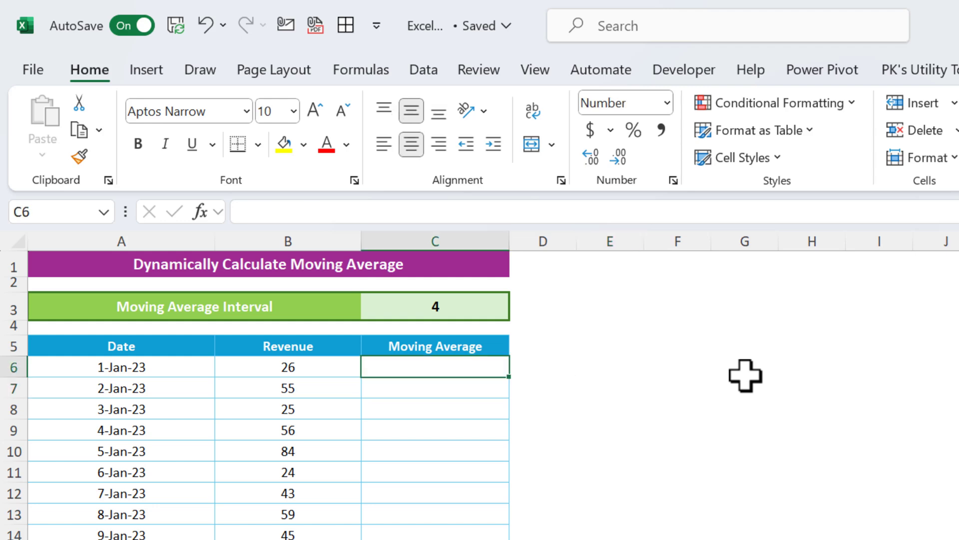
pyautogui.moveTo(294, 368); pyautogui.dragTo(321, 429)
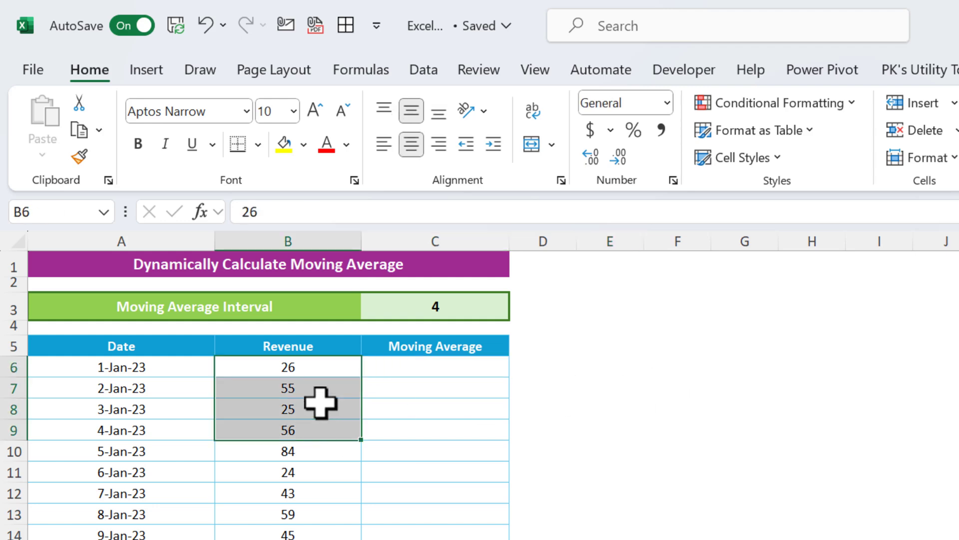
pyautogui.moveTo(321, 368); pyautogui.dragTo(324, 425)
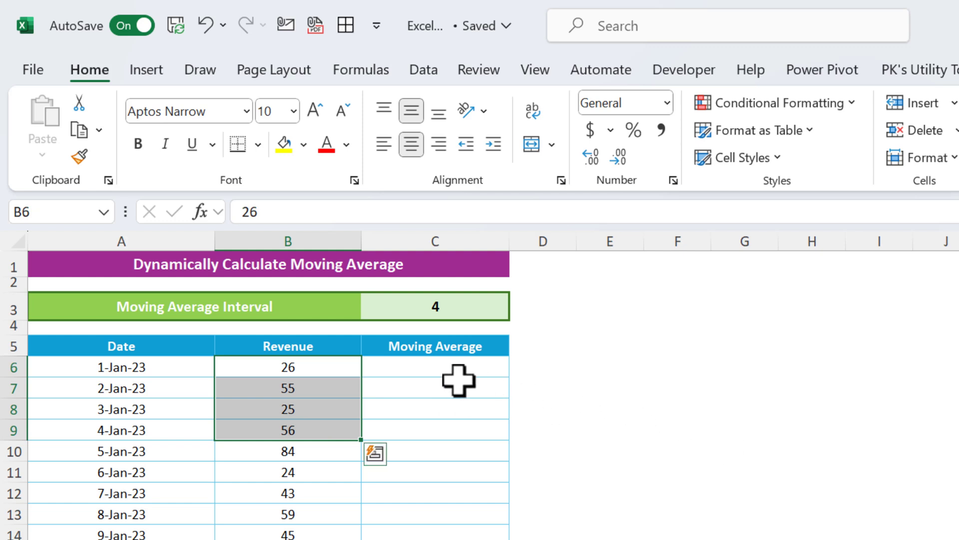
pyautogui.click(528, 369)
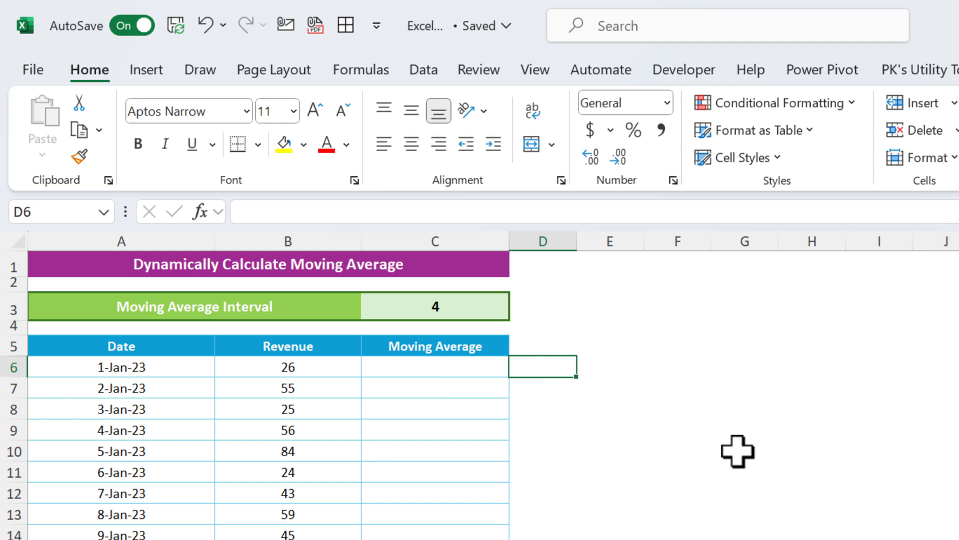
# Enter =OFFSET(B6,,,4) in D6, spilling four revenue values
pyautogui.write('=of')
pyautogui.press('Tab')
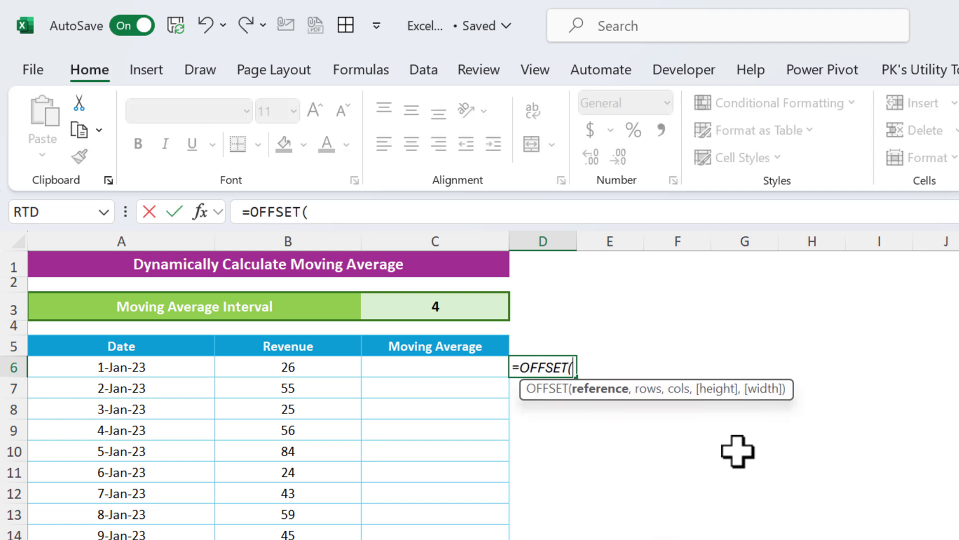
pyautogui.press('Left')
pyautogui.press('Left')
pyautogui.press('Left')
pyautogui.press('Right')
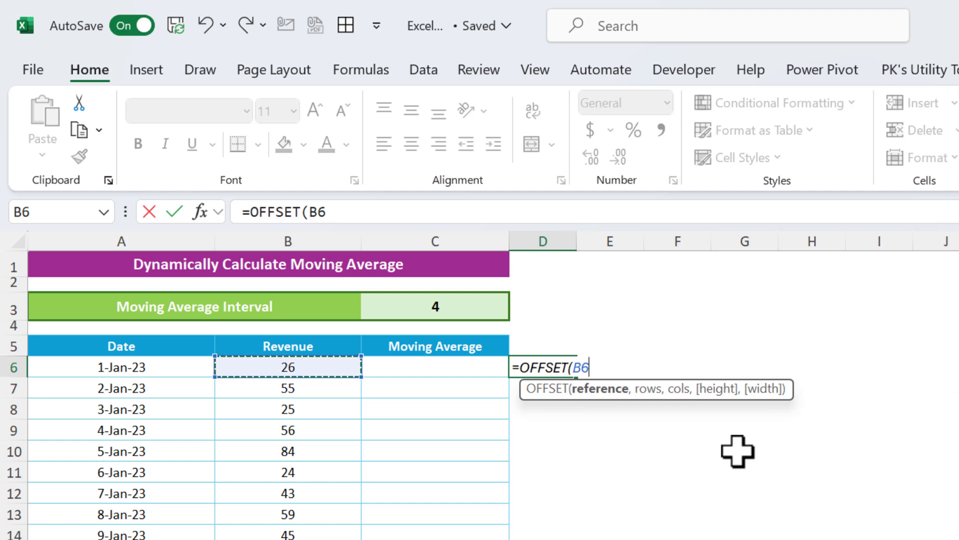
pyautogui.write(',')
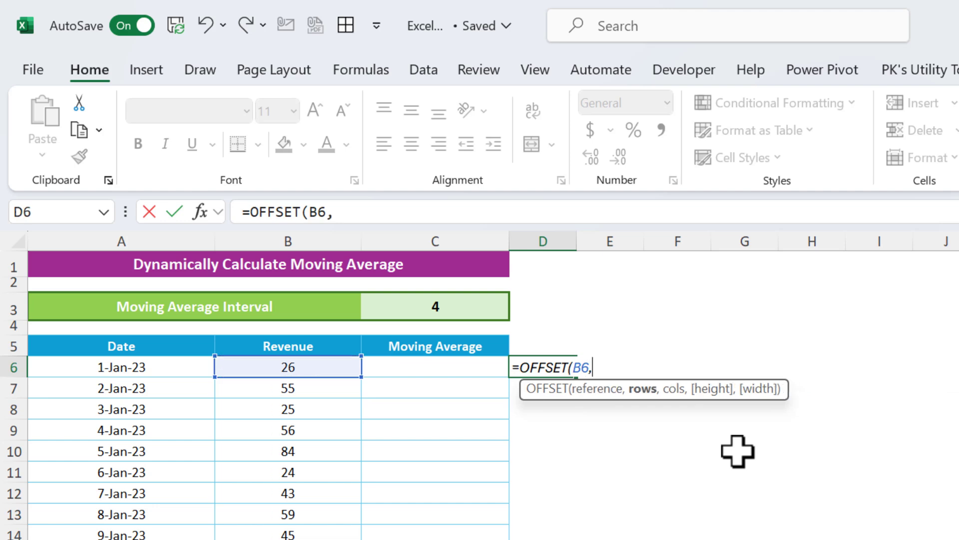
pyautogui.write(',,')
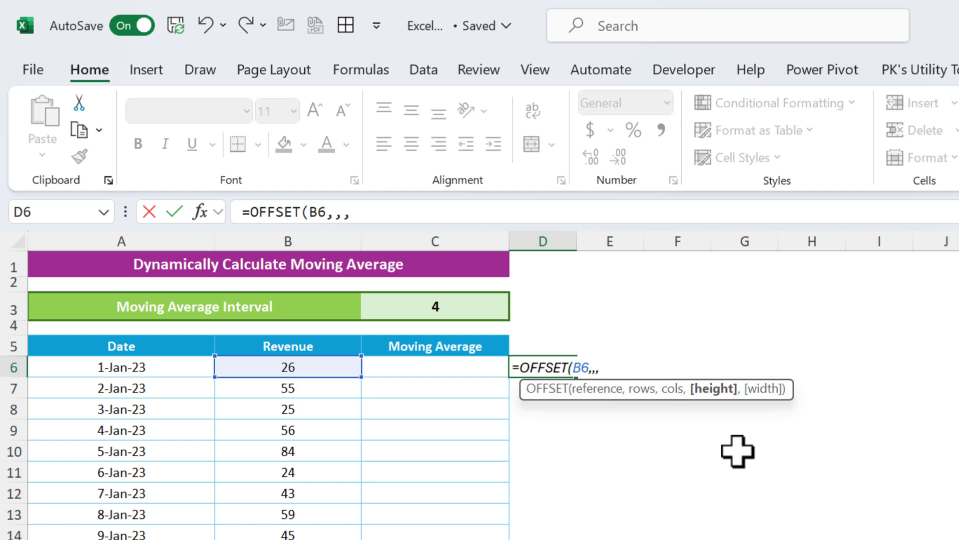
pyautogui.press('Return')
# Compare the spill with the revenues, then change the OFFSET height to 2
pyautogui.press('Up')
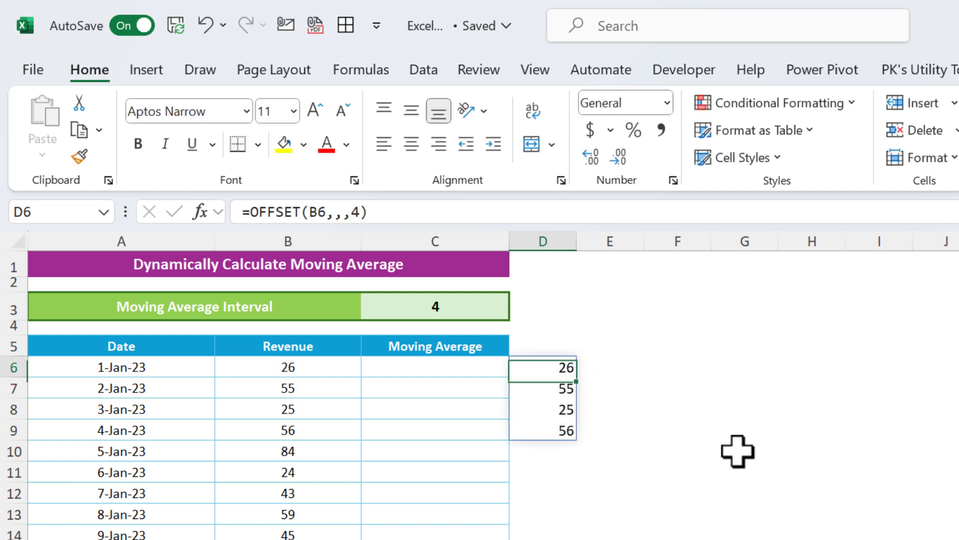
pyautogui.hotkey('shift', 'Down')
pyautogui.hotkey('shift', 'Down')
pyautogui.hotkey('shift', 'Down')
pyautogui.moveTo(310, 371); pyautogui.dragTo(307, 431)
pyautogui.click(285, 366)
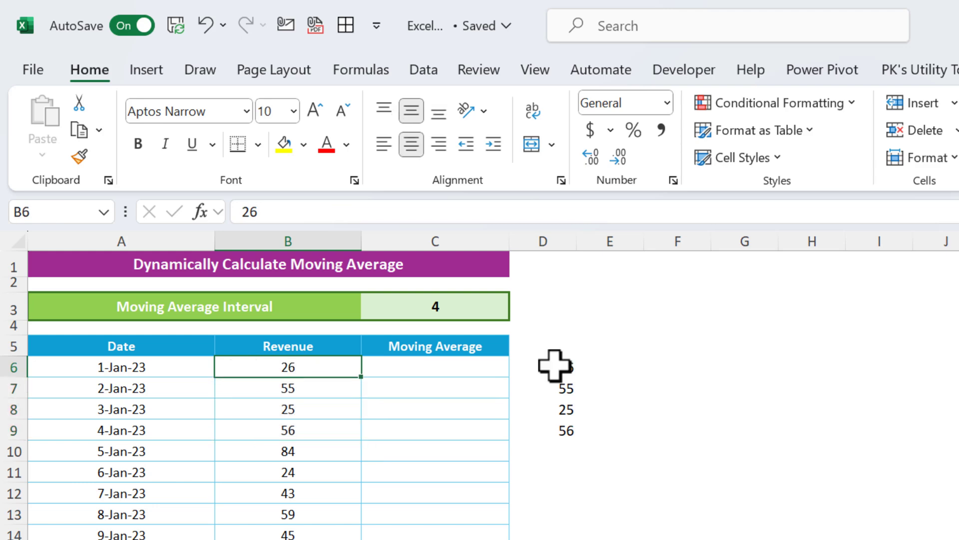
pyautogui.click(569, 368)
pyautogui.click(358, 212)
pyautogui.press('BackSpace')
pyautogui.hotkey('ctrl', 'Return')
# Change the OFFSET height to 2*-1 so the range extends upward from B6
pyautogui.hotkey('shift', 'Down')
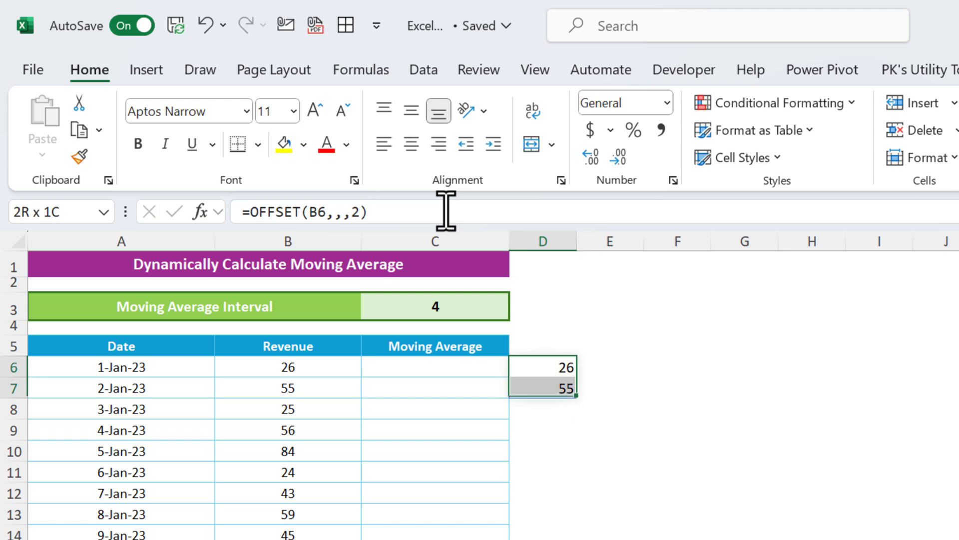
pyautogui.moveTo(315, 385); pyautogui.dragTo(315, 368)
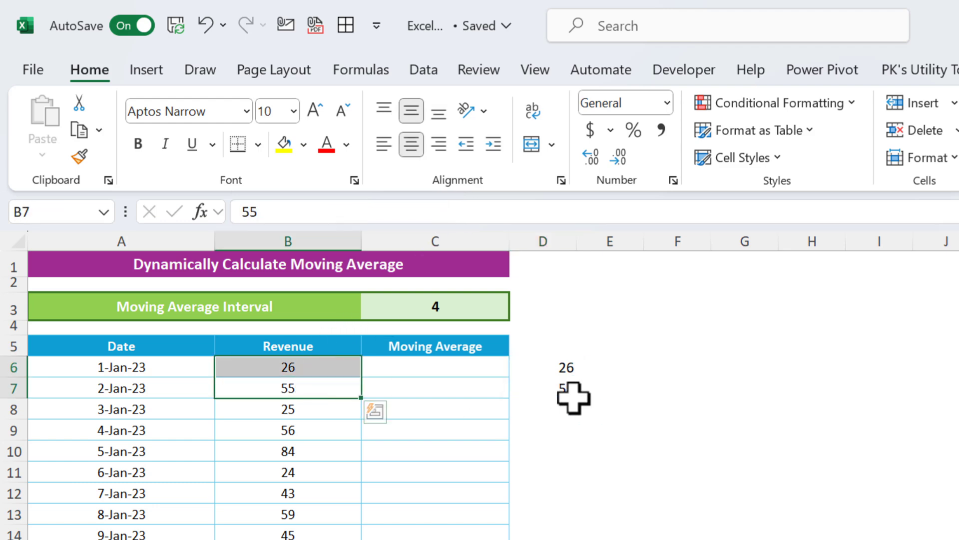
pyautogui.click(561, 368)
pyautogui.click(360, 213)
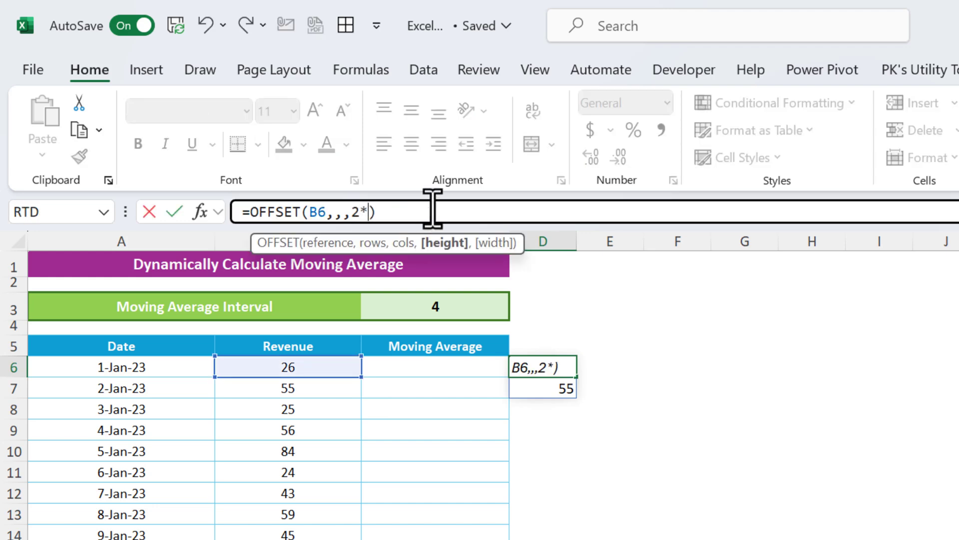
pyautogui.hotkey('ctrl', 'Return')
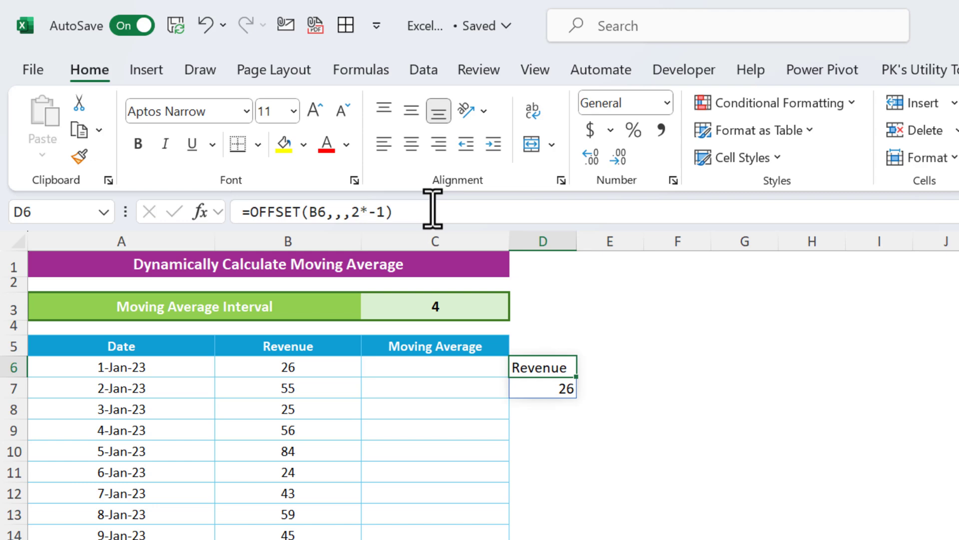
pyautogui.press('Left')
pyautogui.press('Left')
pyautogui.press('Up')
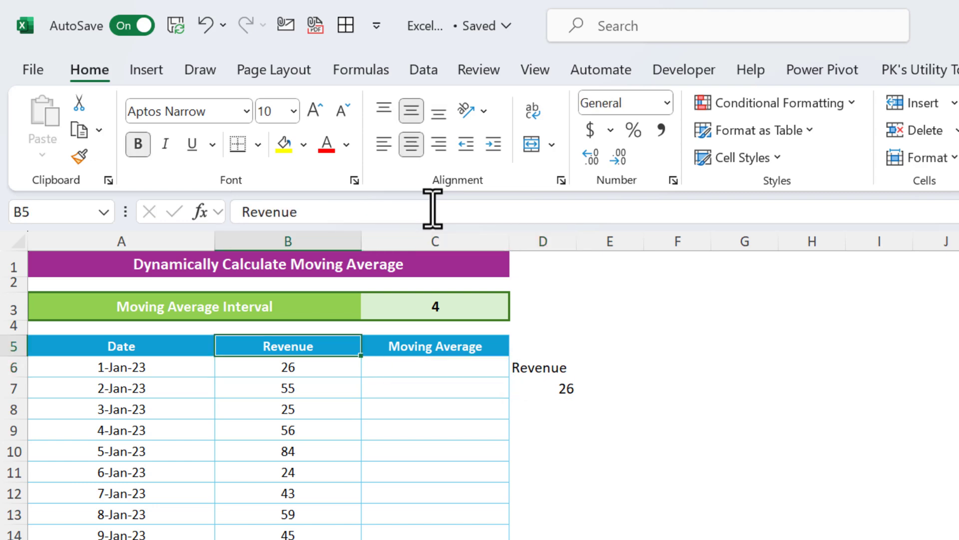
pyautogui.press('Down')
pyautogui.press('Right')
pyautogui.press('Right')
# Replace the height with Interval*-1 using the name autocomplete
pyautogui.click(361, 212)
pyautogui.press('BackSpace')
pyautogui.write('in')
pyautogui.press('Down')
pyautogui.press('Down')
pyautogui.press('Down')
pyautogui.press('Down')
pyautogui.press('Down')
pyautogui.press('Tab')
pyautogui.press('Return')
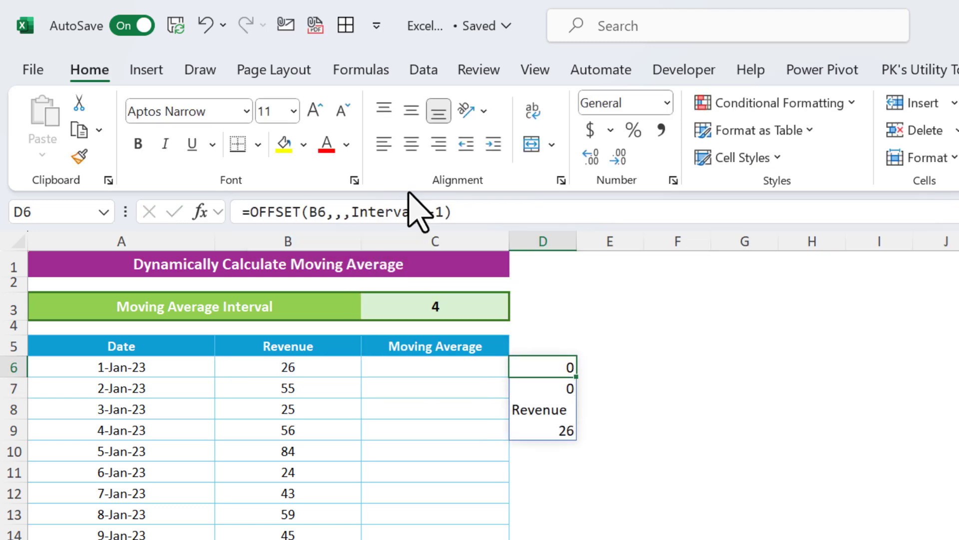
pyautogui.press('Down')
pyautogui.press('Down')
pyautogui.press('Down')
pyautogui.press('Up')
pyautogui.press('Up')
pyautogui.press('Up')
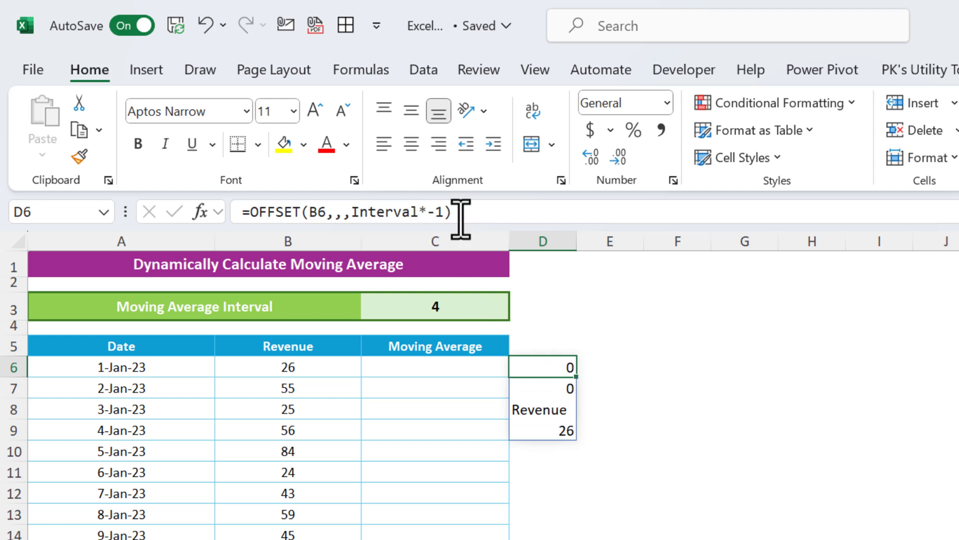
# Copy the formula text and delete the D6 test formula
pyautogui.moveTo(456, 212); pyautogui.dragTo(188, 209)
pyautogui.hotkey('ctrl', 'c')
pyautogui.press('Escape')
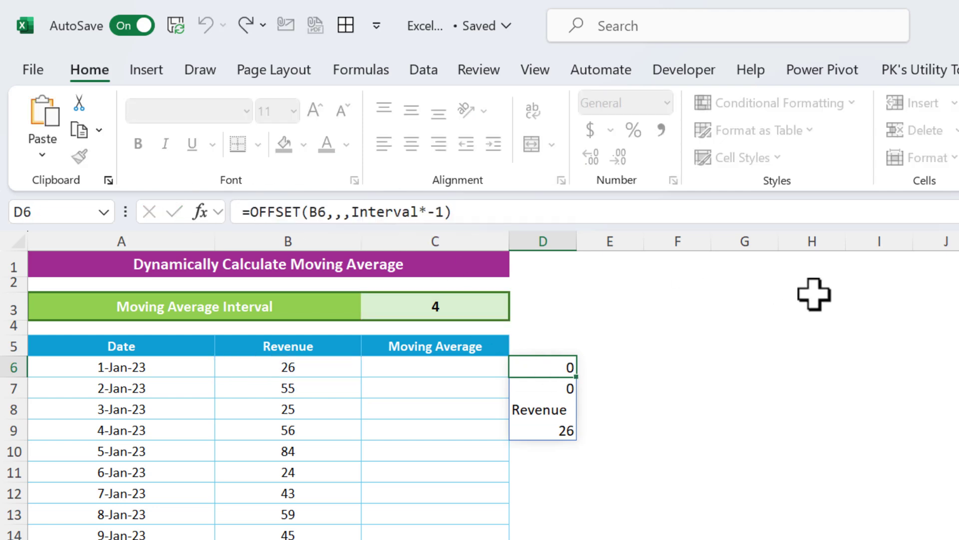
pyautogui.press('Delete')
pyautogui.press('Down')
pyautogui.press('Down')
pyautogui.press('Down')
pyautogui.press('Down')
pyautogui.write('=')
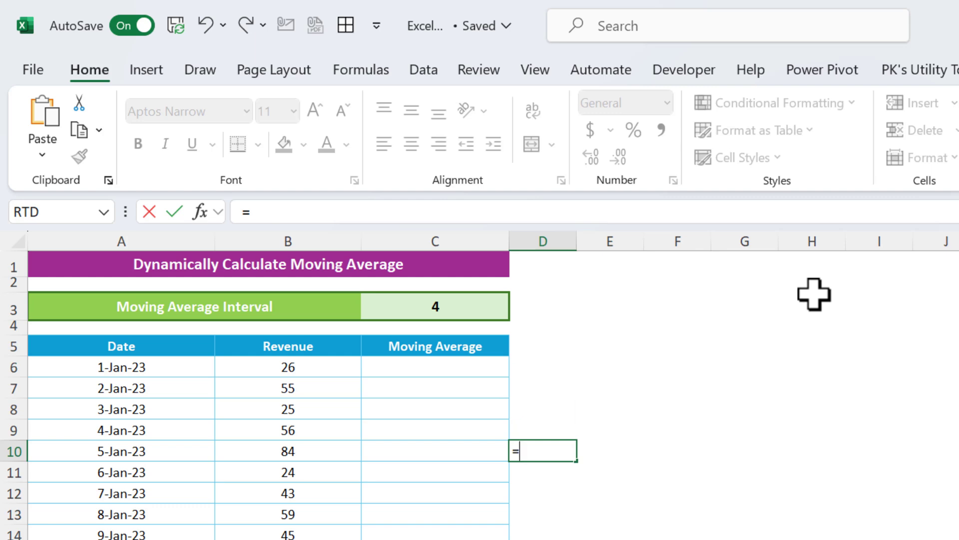
pyautogui.write('off')
# Enter =OFFSET(B10,,,Interval*-1) in D10 and compare its 55, 25, 56, 84 spill with B7:B10
pyautogui.press('Tab')
pyautogui.press('Left')
pyautogui.press('Left')
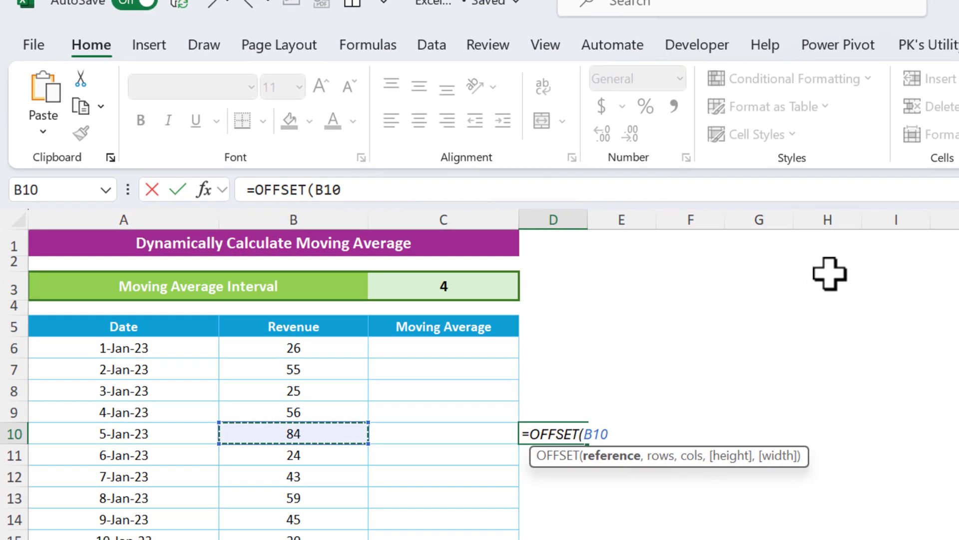
pyautogui.write(',')
pyautogui.write(',')
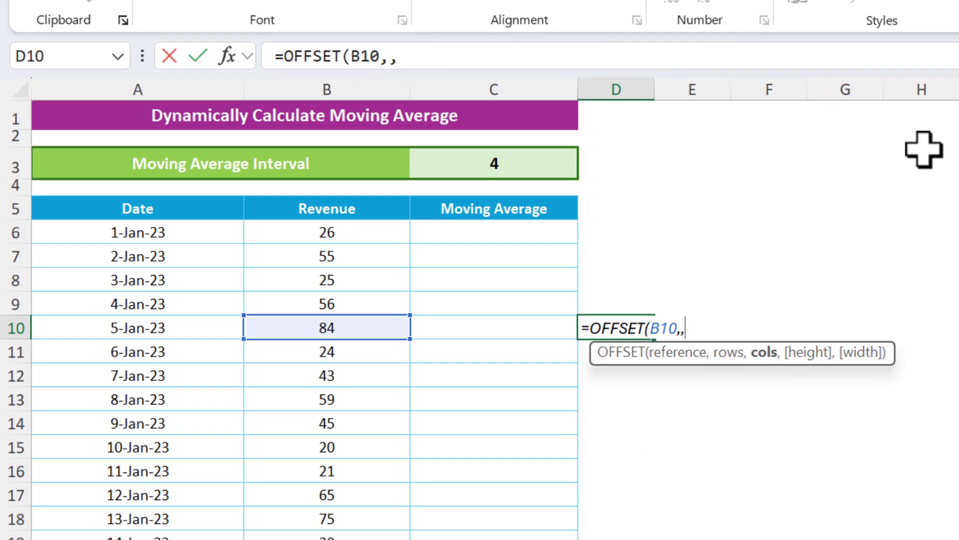
pyautogui.write(',interval')
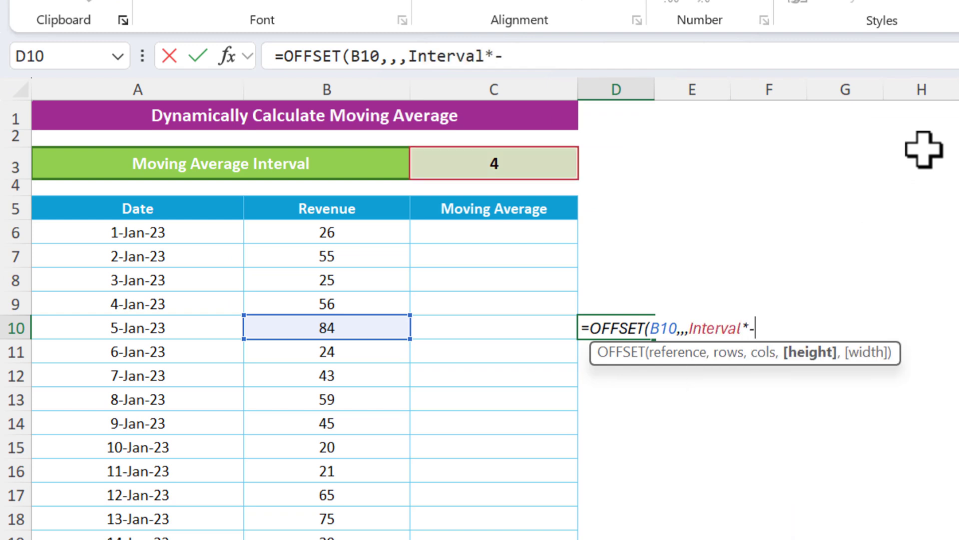
pyautogui.press('Return')
pyautogui.press('Up')
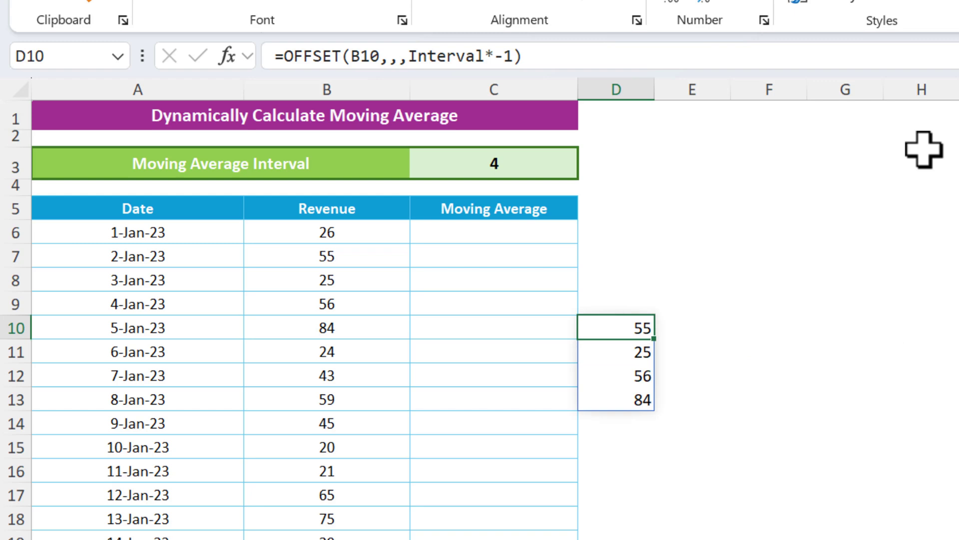
pyautogui.click(638, 368)
pyautogui.click(635, 327)
pyautogui.click(634, 399)
pyautogui.moveTo(345, 326); pyautogui.dragTo(342, 259)
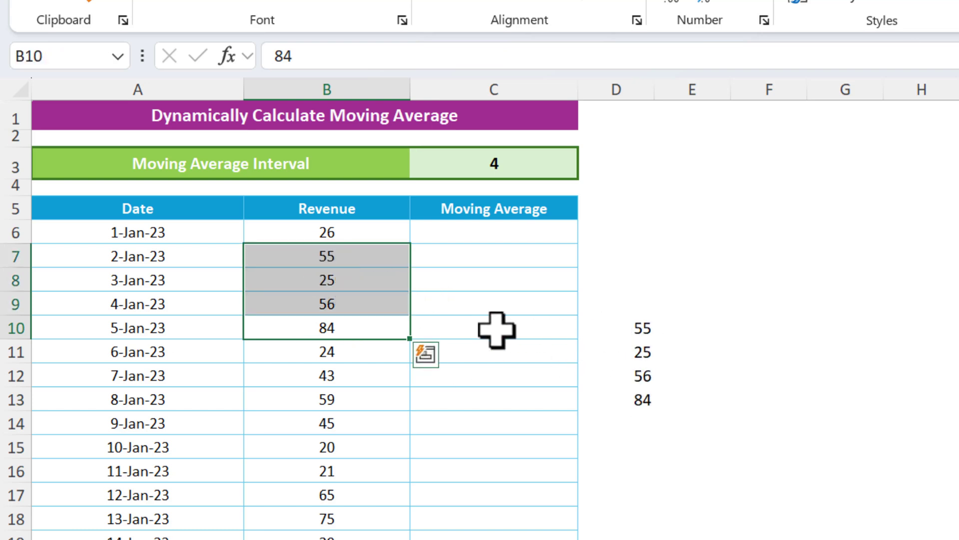
pyautogui.click(482, 333)
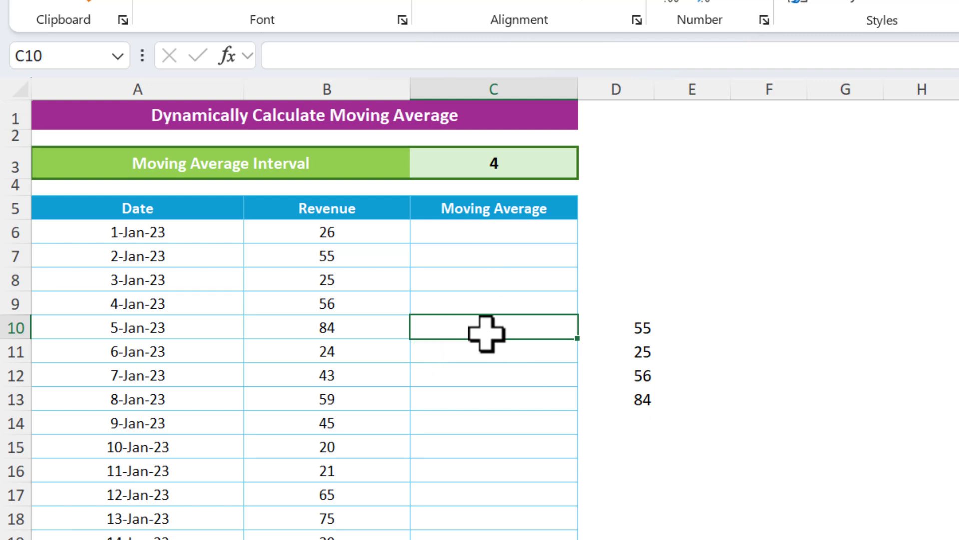
# Clear the spilled test values from column D
pyautogui.press('Right')
pyautogui.hotkey('ctrl', 'a')
pyautogui.press('Delete')
# Enter =AVERAGE(OFFSET(B6,,,Interval*-1)) in C6 and fill it down through row 15
pyautogui.press('Up')
pyautogui.press('Up')
pyautogui.press('Up')
pyautogui.press('Up')
pyautogui.press('Left')
pyautogui.write('=a')
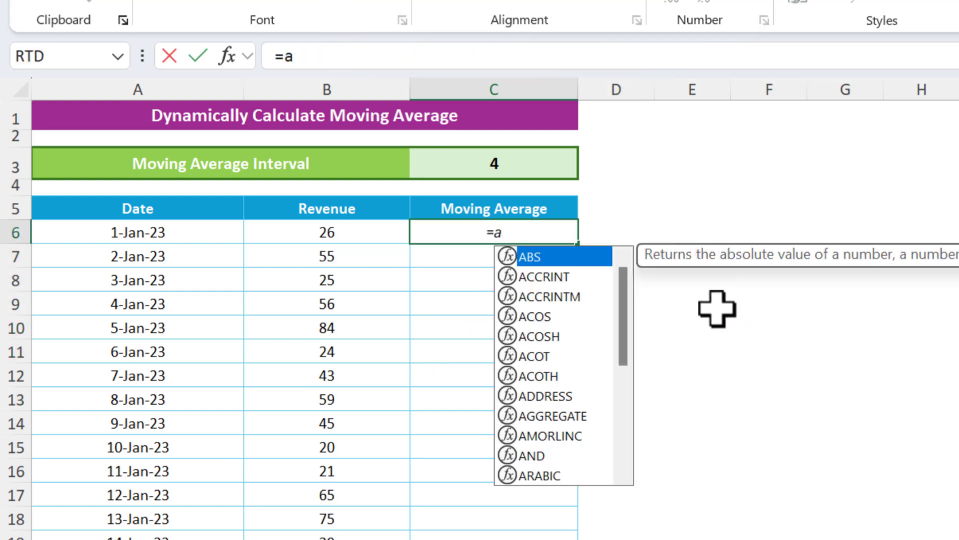
pyautogui.write('ver')
pyautogui.press('Tab')
pyautogui.write('of')
pyautogui.press('Tab')
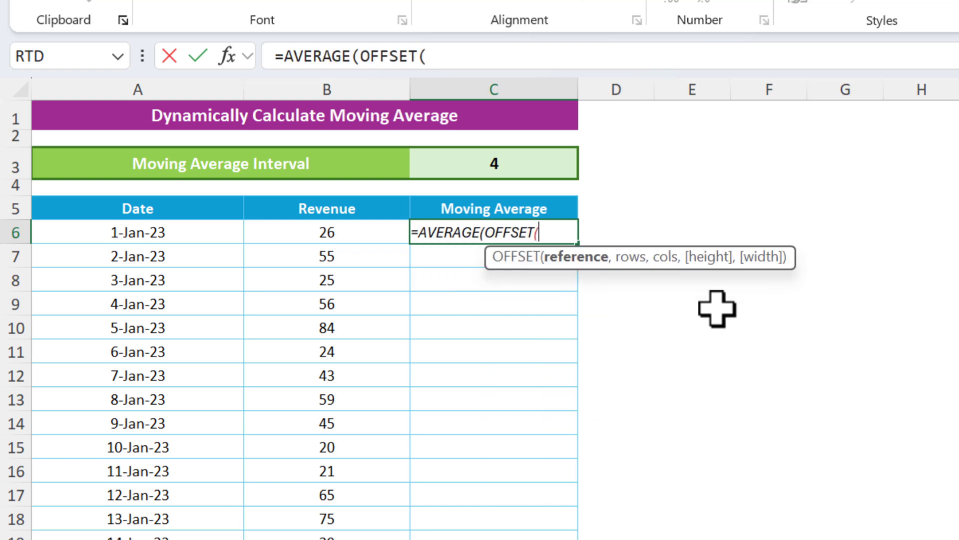
pyautogui.press('Left')
pyautogui.write(',,')
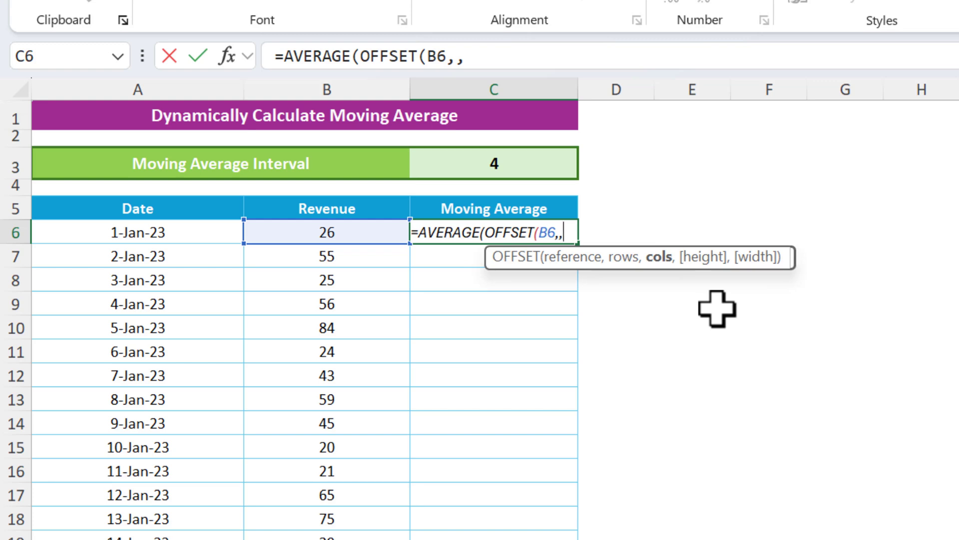
pyautogui.write(',')
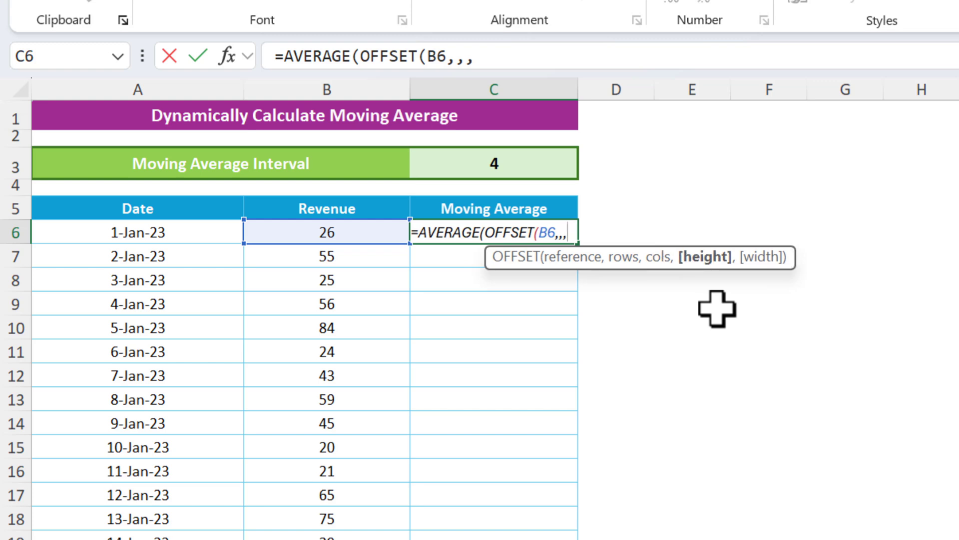
pyautogui.write('int')
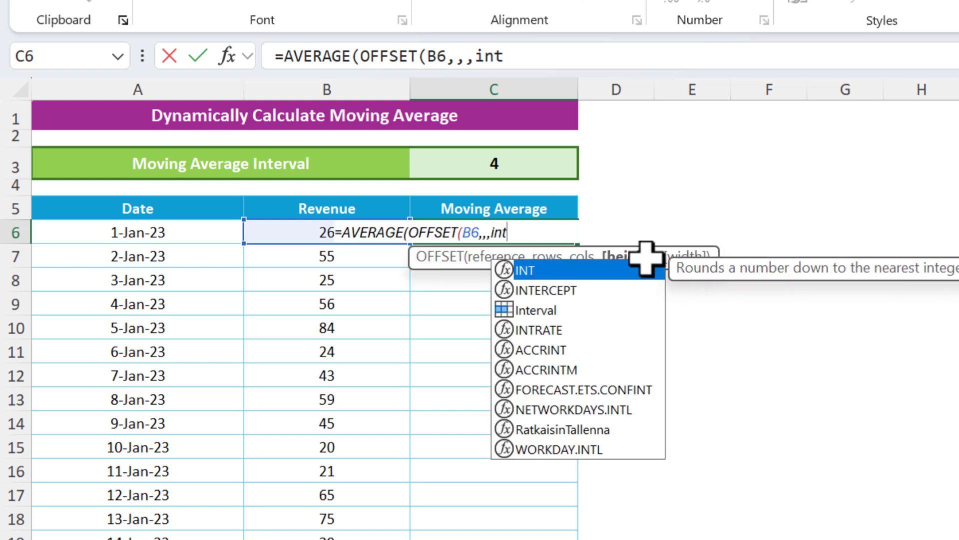
pyautogui.doubleClick(537, 291)
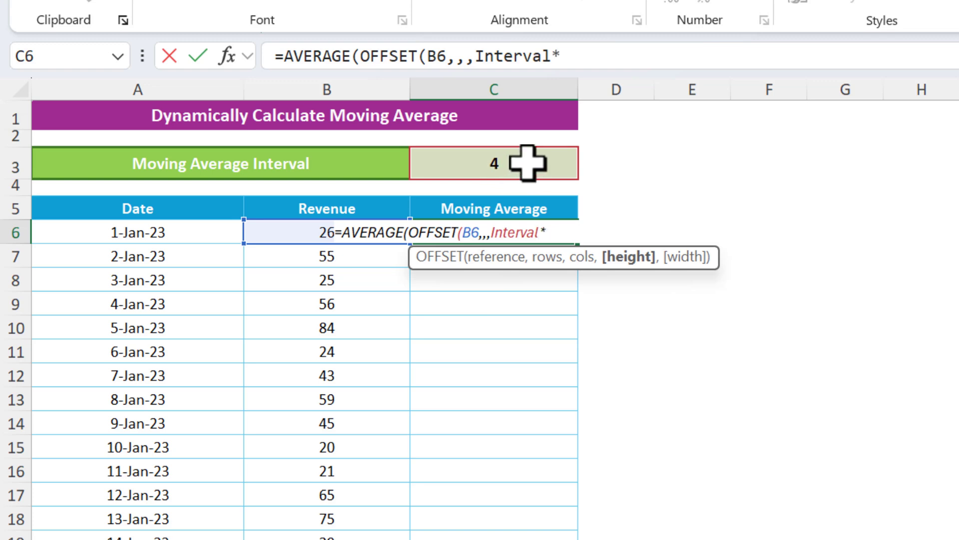
pyautogui.write('*-1)')
pyautogui.press('Return')
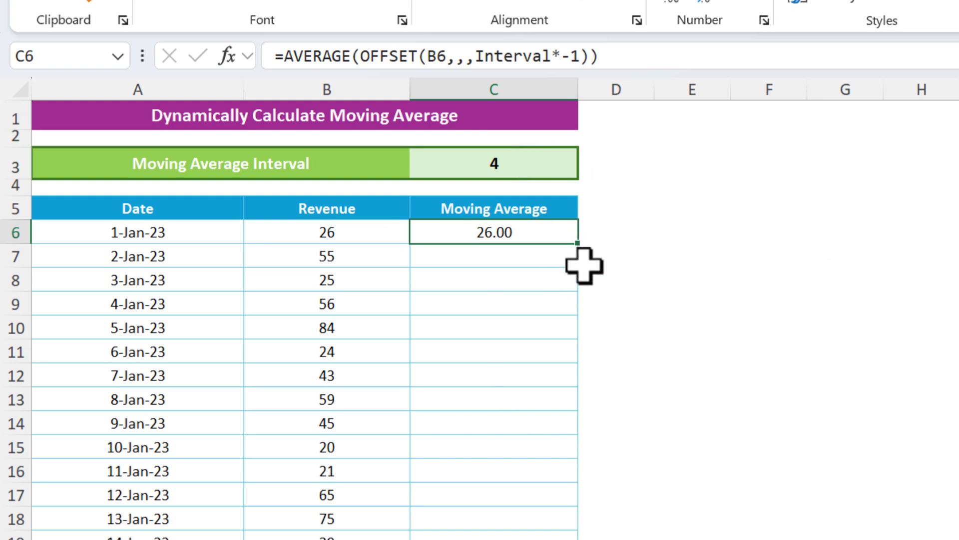
pyautogui.doubleClick(579, 243)
pyautogui.press('Down')
pyautogui.press('Up')
pyautogui.press('Left')
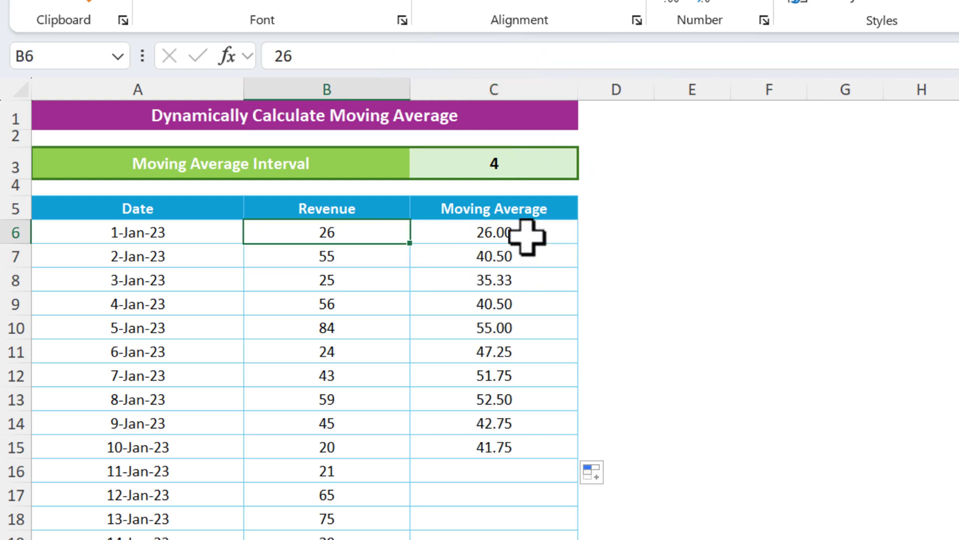
pyautogui.hotkey('shift', 'space')
pyautogui.press('Down')
pyautogui.press('Right')
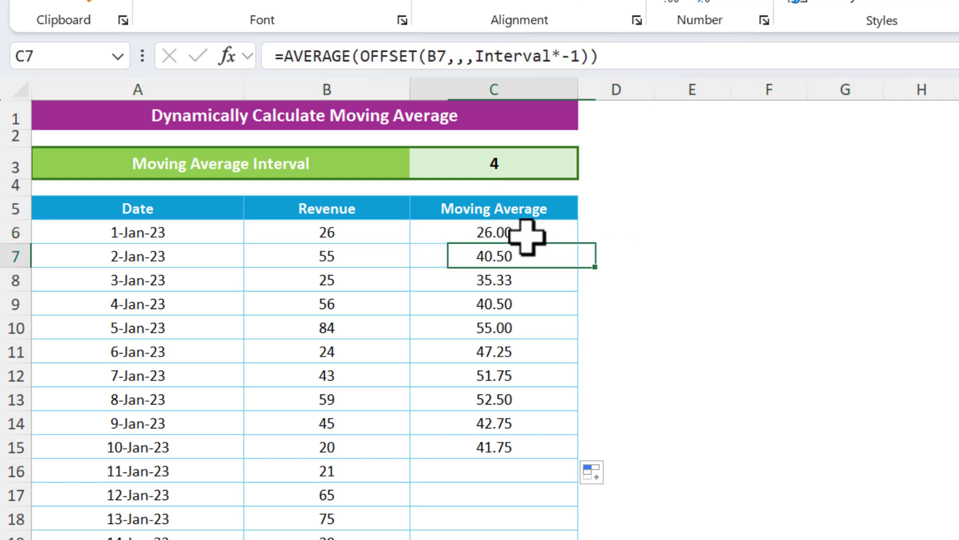
pyautogui.press('Left')
pyautogui.hotkey('shift', 'Up')
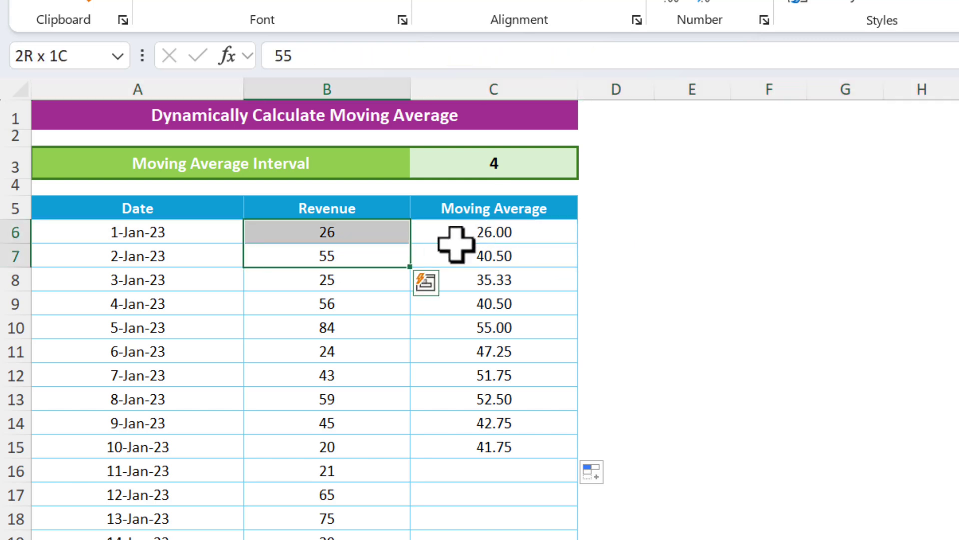
pyautogui.click(355, 281)
pyautogui.moveTo(354, 281); pyautogui.dragTo(353, 232)
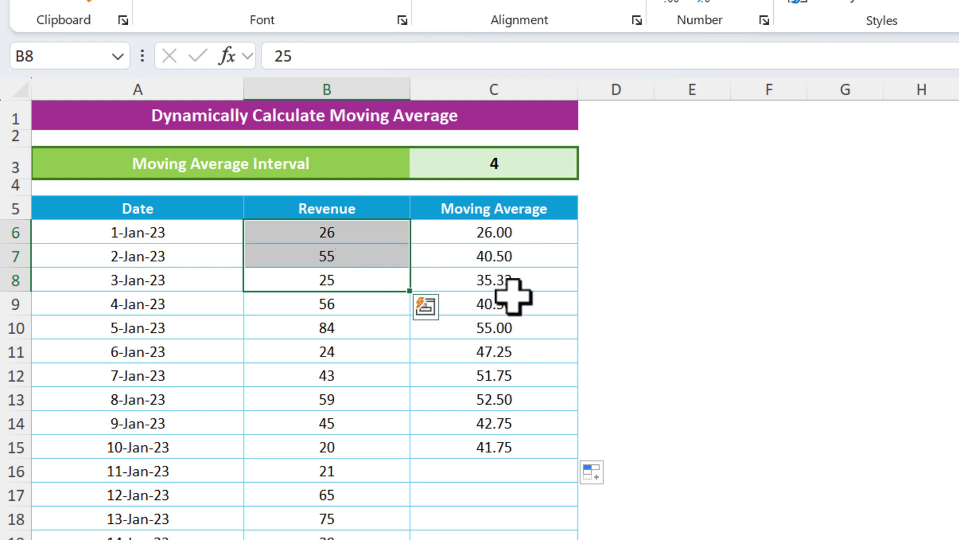
pyautogui.moveTo(344, 303); pyautogui.dragTo(357, 225)
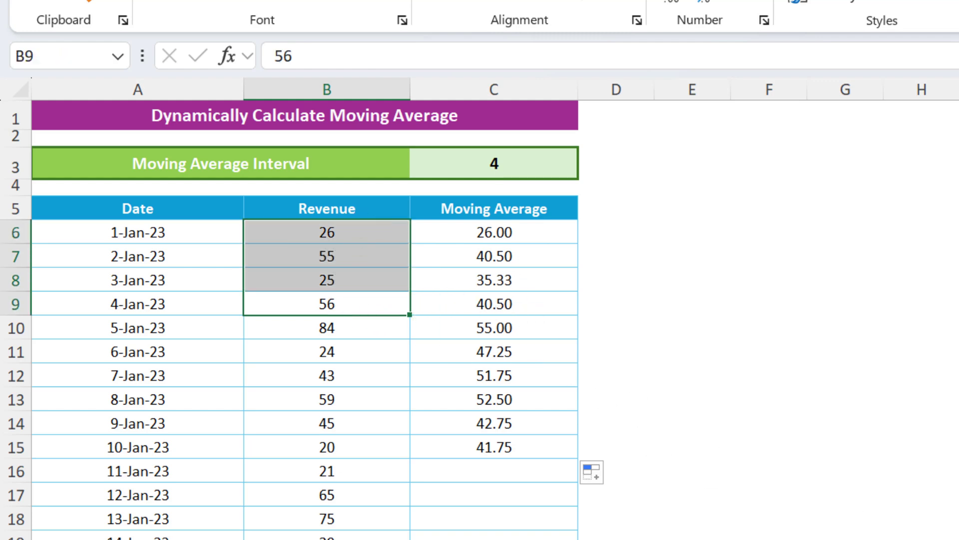
pyautogui.click(506, 301)
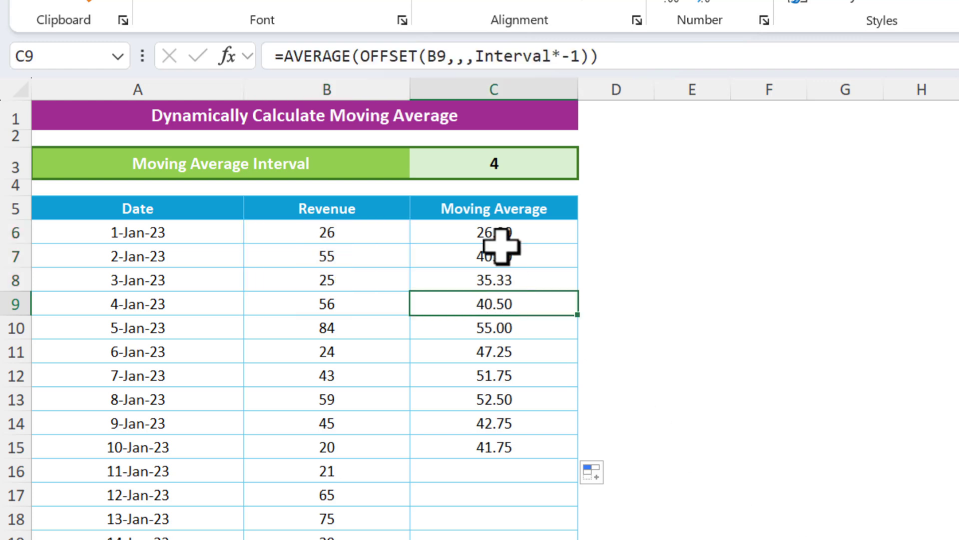
pyautogui.moveTo(514, 302)
pyautogui.mouseDown()
pyautogui.moveTo(509, 283)
pyautogui.moveTo(504, 302)
pyautogui.mouseUp()
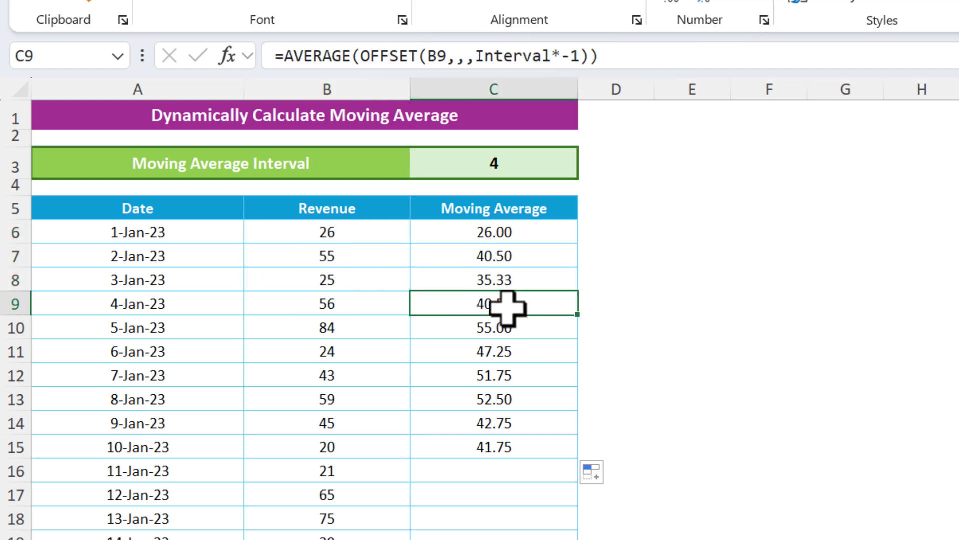
pyautogui.click(499, 229)
# Wrap C6's formula in IF(COUNTA($B$6:B6)..., locking the range start with F4
pyautogui.click(283, 56)
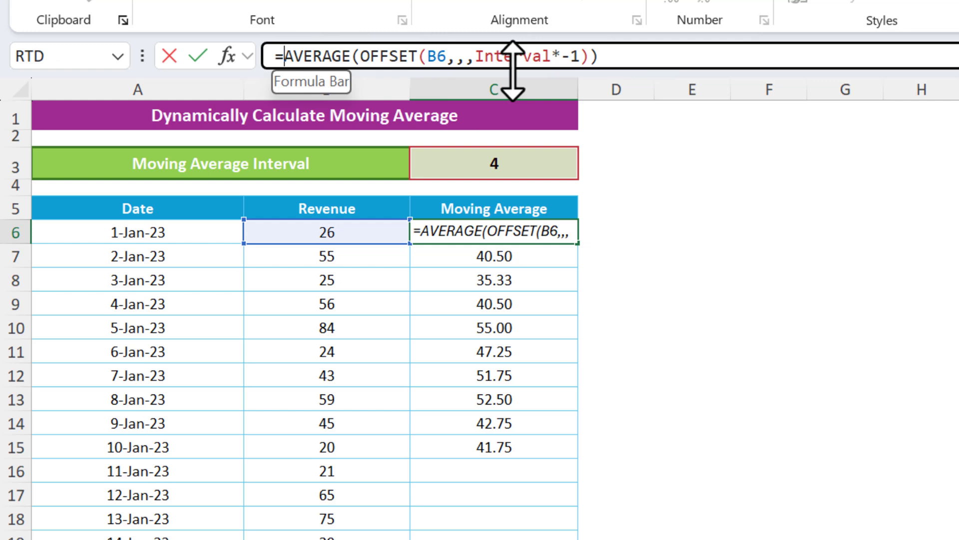
pyautogui.write('if')
pyautogui.press('Tab')
pyautogui.write('coun')
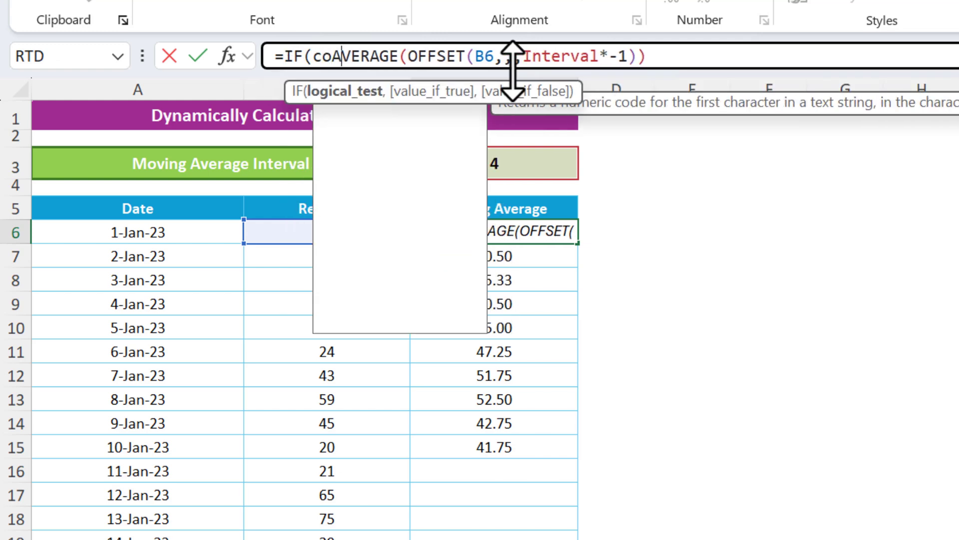
pyautogui.press('Down')
pyautogui.press('Tab')
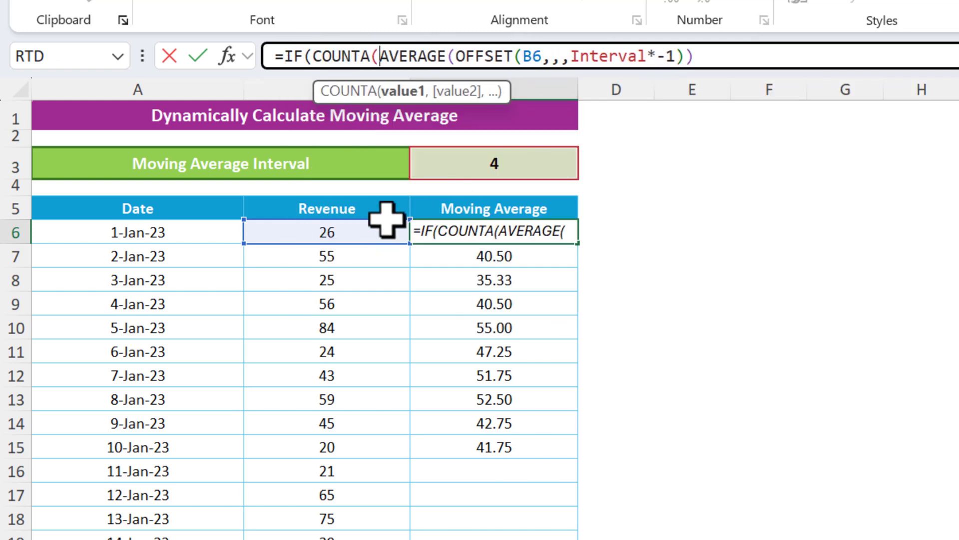
pyautogui.click(362, 228)
pyautogui.write(':')
pyautogui.click(359, 229)
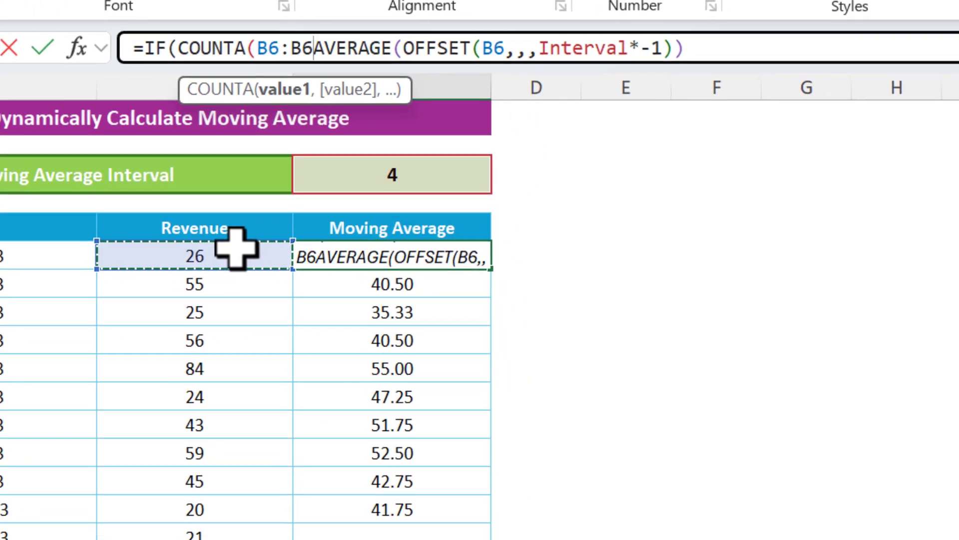
pyautogui.click(270, 48)
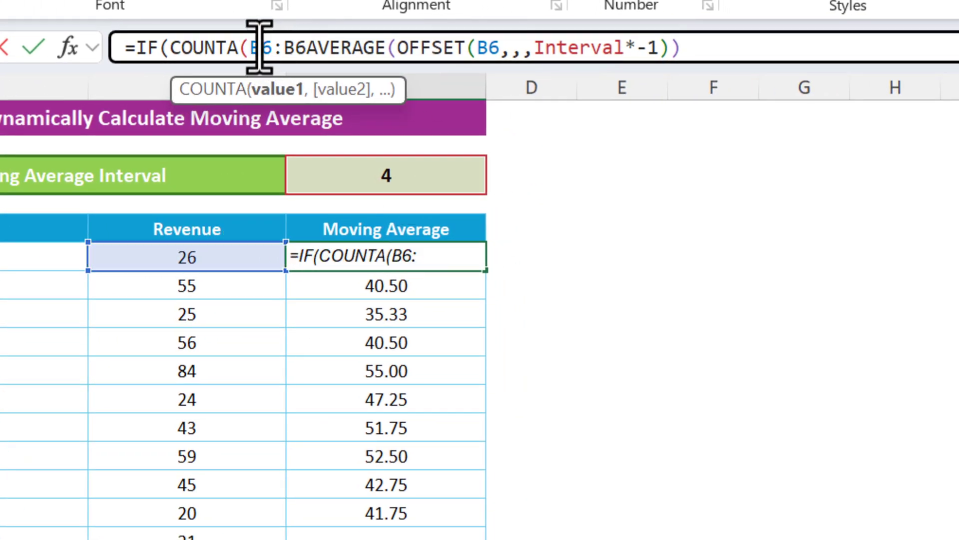
pyautogui.press('F4')
pyautogui.click(348, 47)
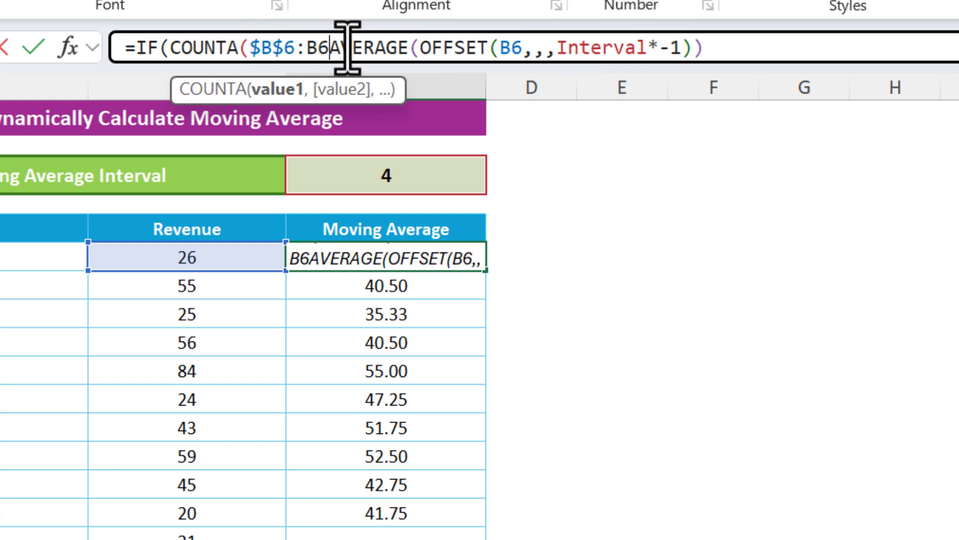
# Complete the condition as <Interval,"" and commit it, accepting the parenthesis correction
pyautogui.write(')<inter')
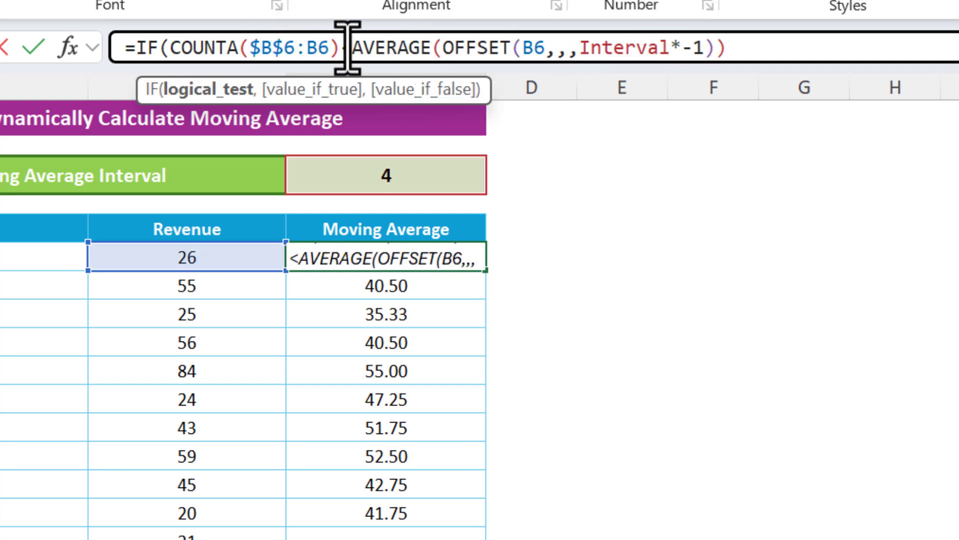
pyautogui.press('Down')
pyautogui.press('Tab')
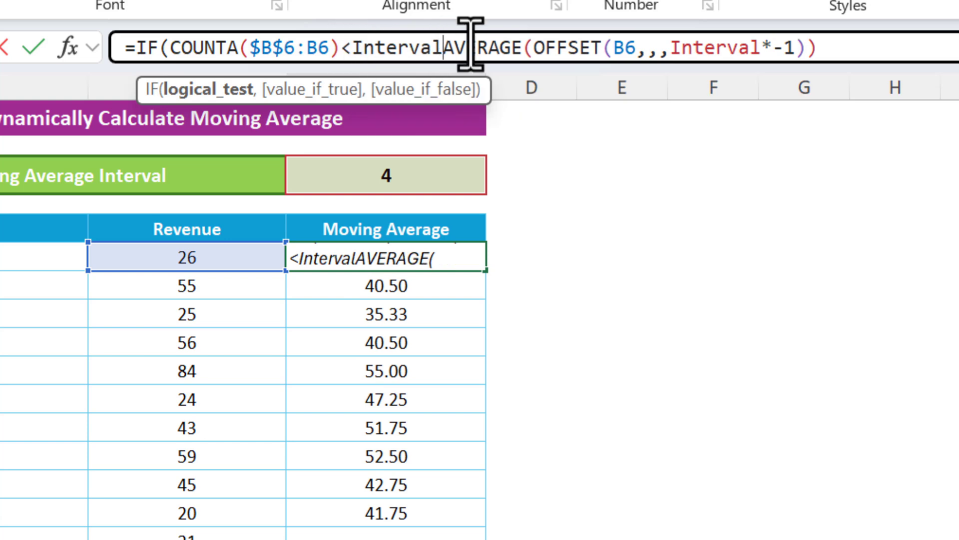
pyautogui.write(',"",')
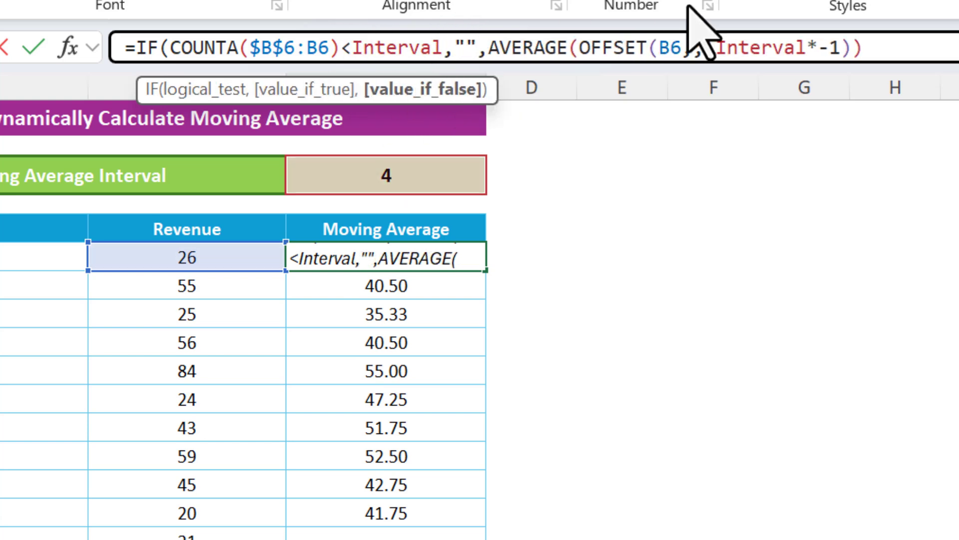
pyautogui.press('Return')
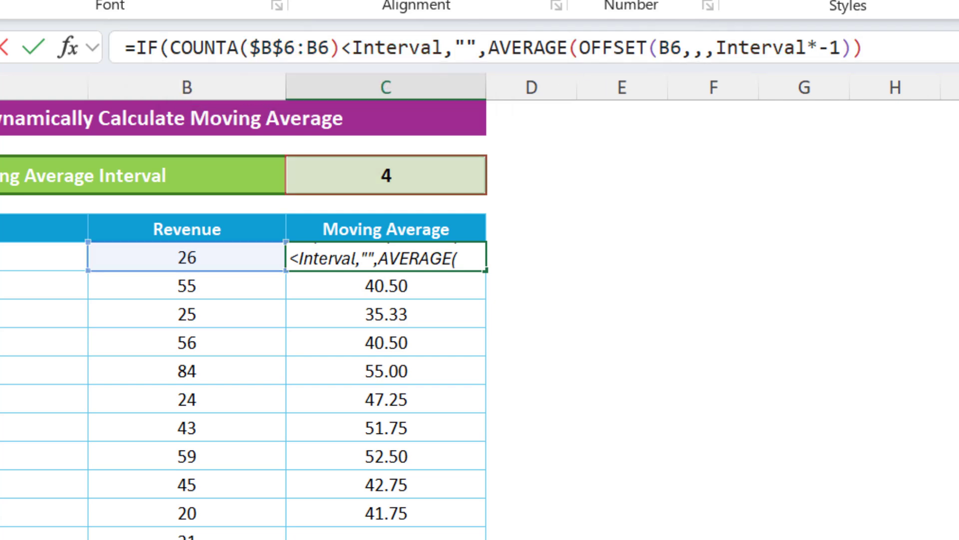
pyautogui.press('Return')
pyautogui.press('Up')
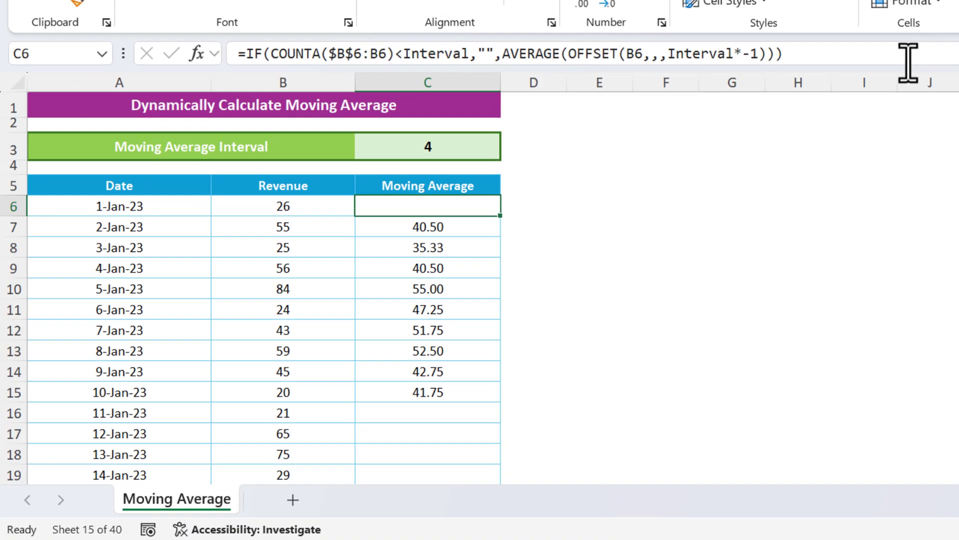
# Copy the IF moving-average formula down column C through row 36
pyautogui.hotkey('ctrl', 'shift', 'Down')
pyautogui.press('Down')
pyautogui.press('Down')
pyautogui.press('Down')
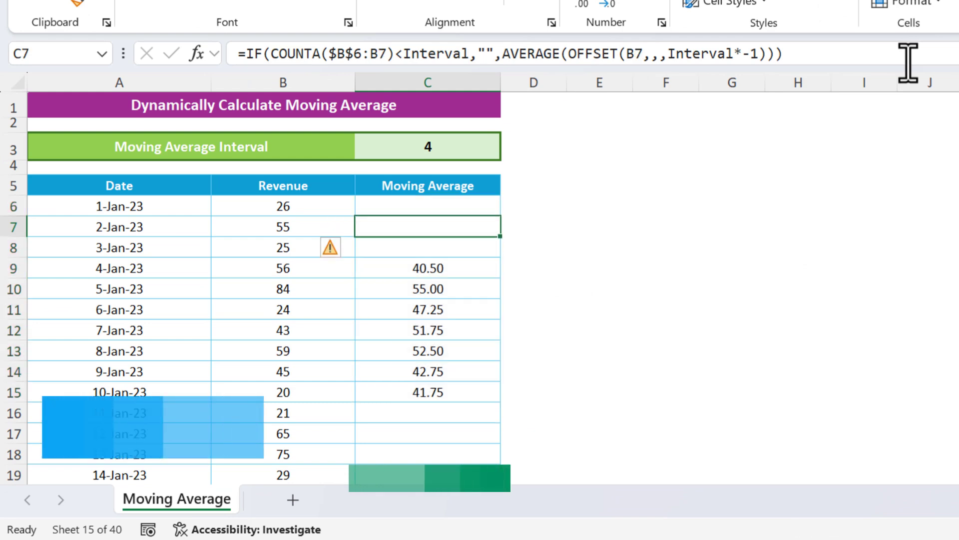
pyautogui.press('Left')
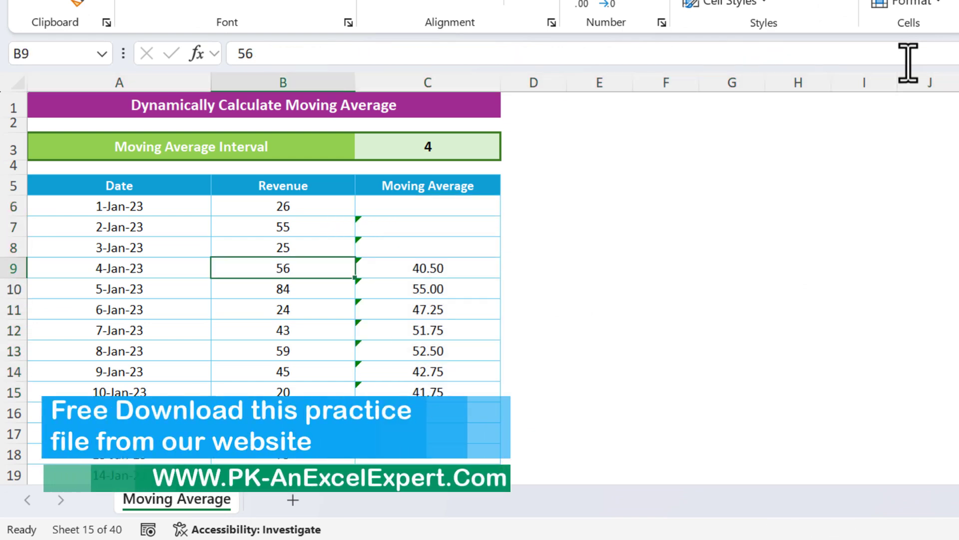
pyautogui.press('Right')
pyautogui.press('Down')
pyautogui.press('Left')
pyautogui.hotkey('ctrl', 'Down')
pyautogui.press('Right')
pyautogui.hotkey('ctrl', 'shift', 'Up')
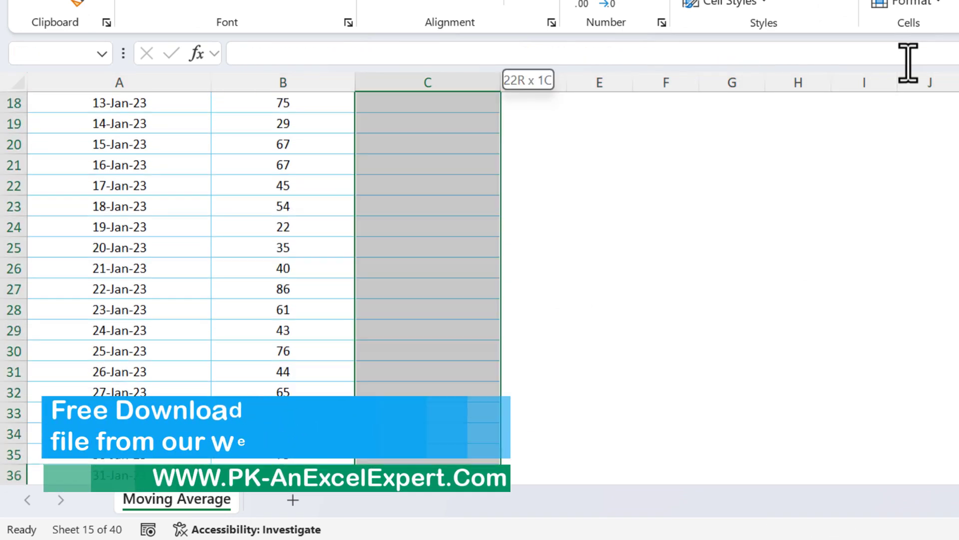
pyautogui.hotkey('ctrl', 'd')
pyautogui.hotkey('ctrl', 'Up')
pyautogui.hotkey('ctrl', 'Home')
# Set the Interval in C3 to 5, then to 2, checking the recalculated averages
pyautogui.press('Down')
pyautogui.press('Down')
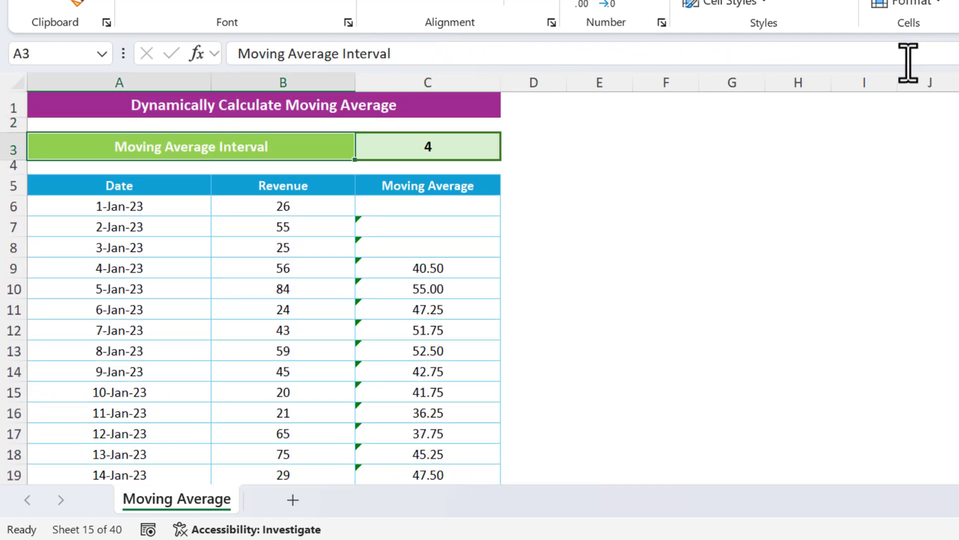
pyautogui.press('Right')
pyautogui.write('5')
pyautogui.press('Return')
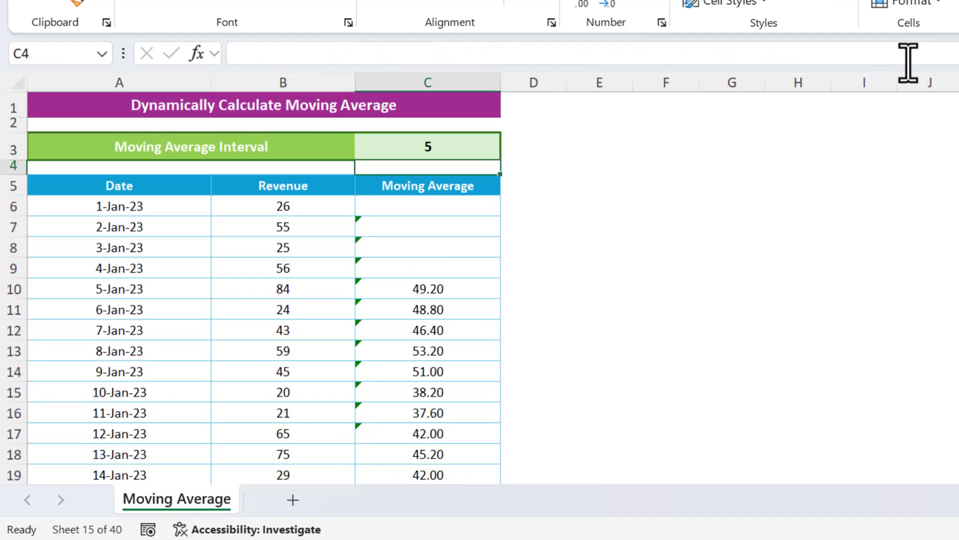
pyautogui.press('Down')
pyautogui.press('Down')
pyautogui.press('Down')
pyautogui.press('Down')
pyautogui.press('Down')
pyautogui.press('Down')
pyautogui.press('Up')
pyautogui.press('Up')
pyautogui.press('Up')
pyautogui.press('Up')
pyautogui.press('Up')
pyautogui.press('Up')
pyautogui.press('Up')
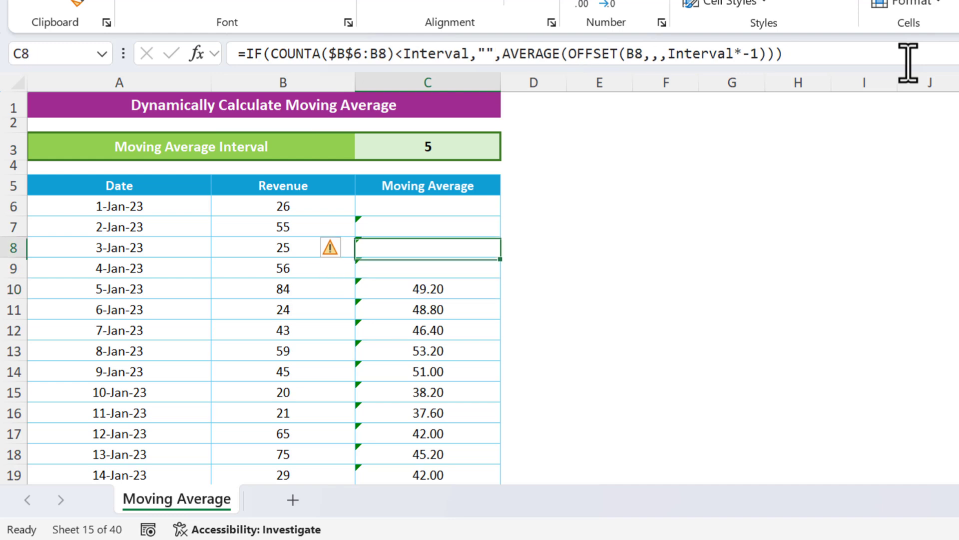
pyautogui.write('2')
pyautogui.press('Return')
pyautogui.press('Down')
pyautogui.press('Down')
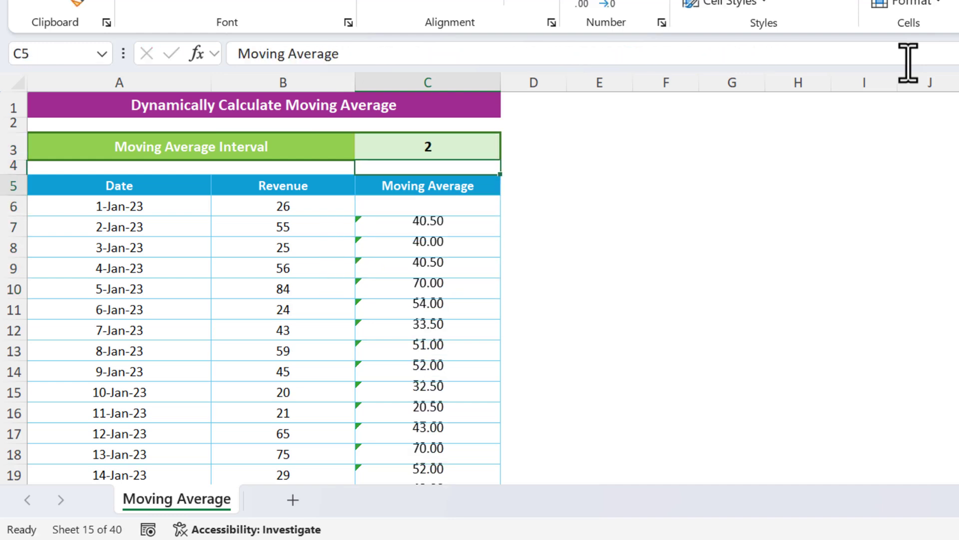
pyautogui.press('Down')
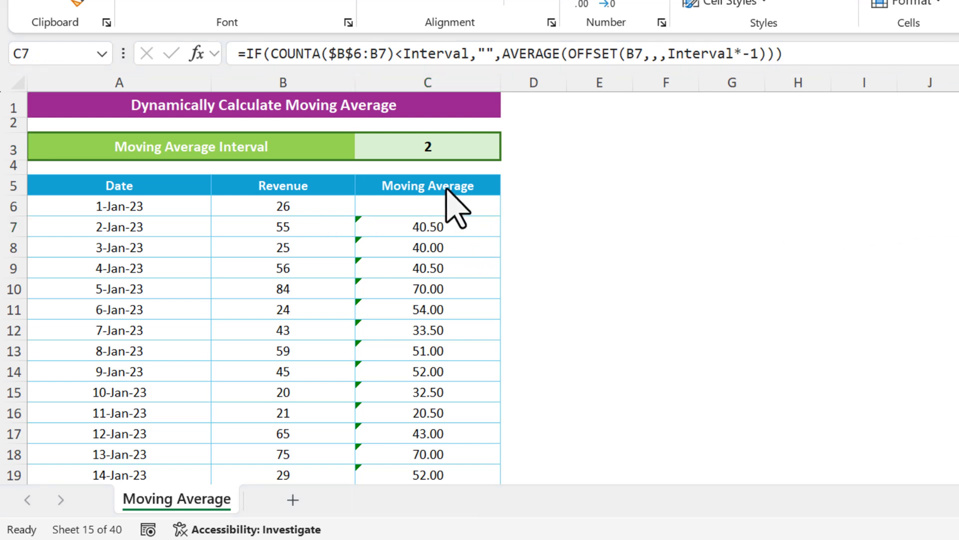
pyautogui.click(507, 146)
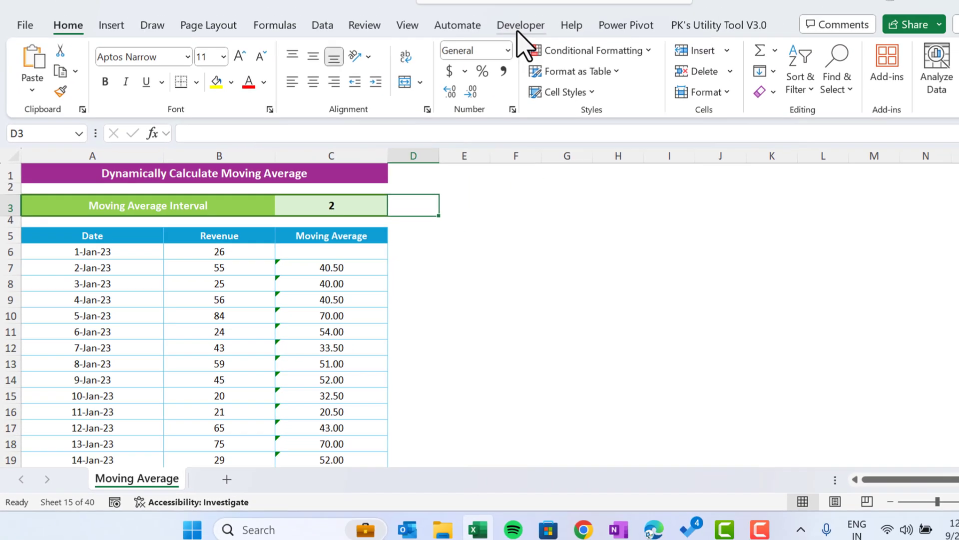
# Draw a Spin Button form control to the right of the Interval value
pyautogui.click(517, 25)
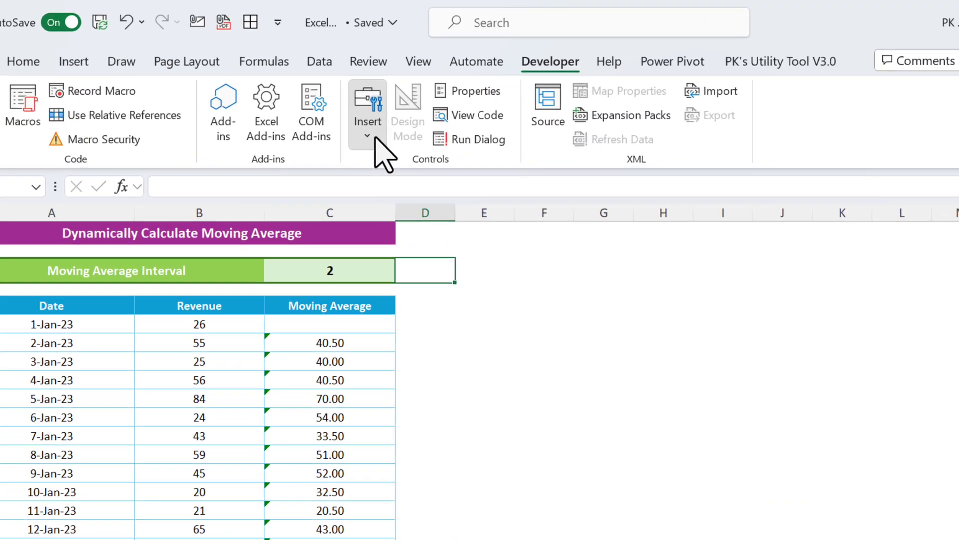
pyautogui.click(345, 102)
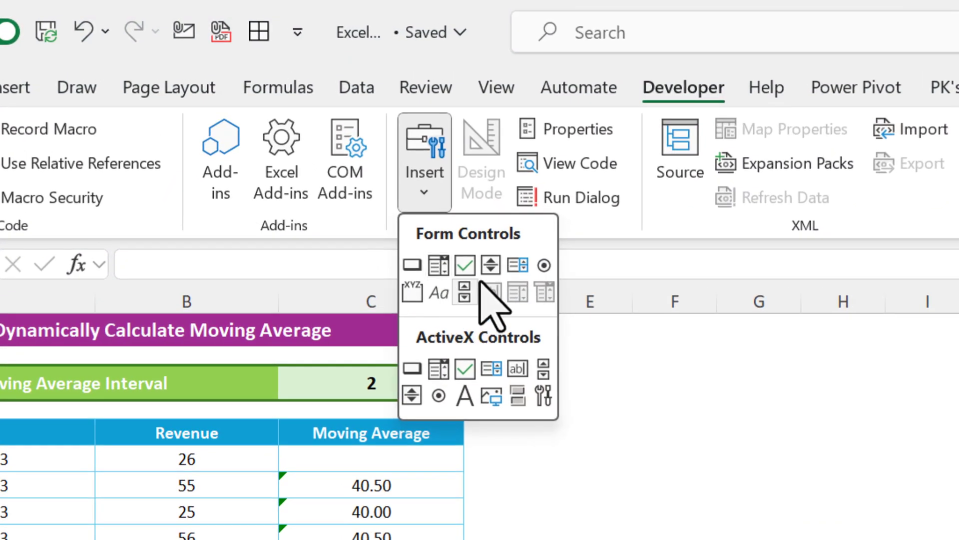
pyautogui.click(491, 265)
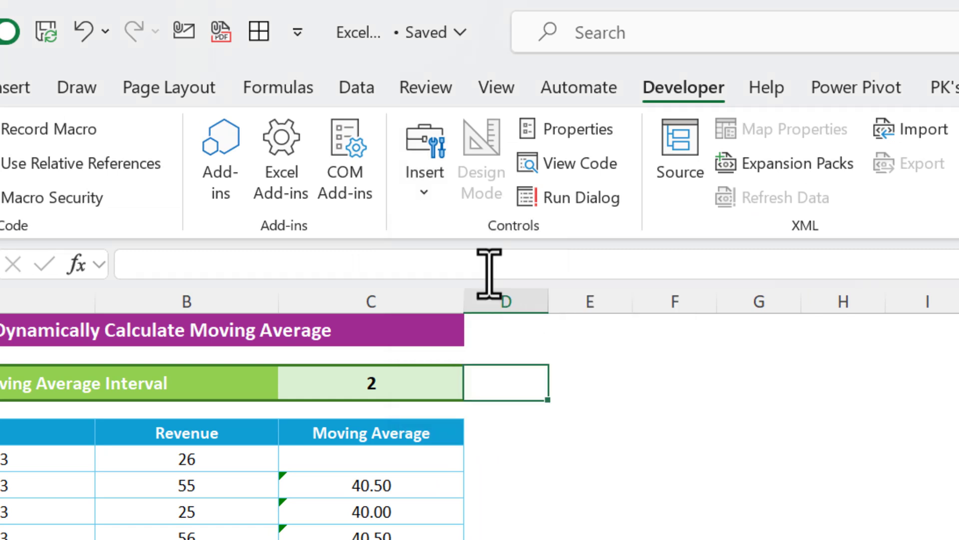
pyautogui.moveTo(481, 371); pyautogui.dragTo(508, 398)
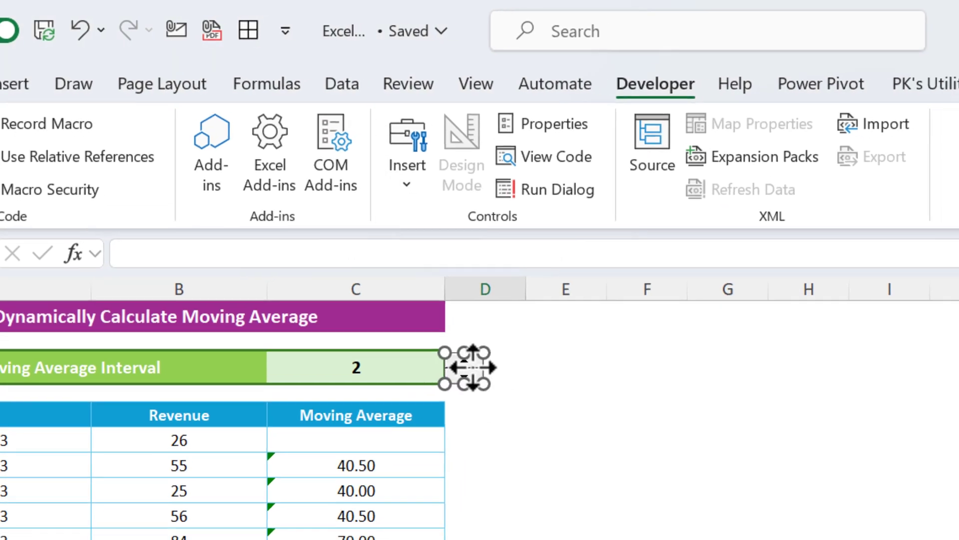
# Format the spin button with minimum 2, maximum 10 and cell link $C$3
pyautogui.rightClick(472, 368)
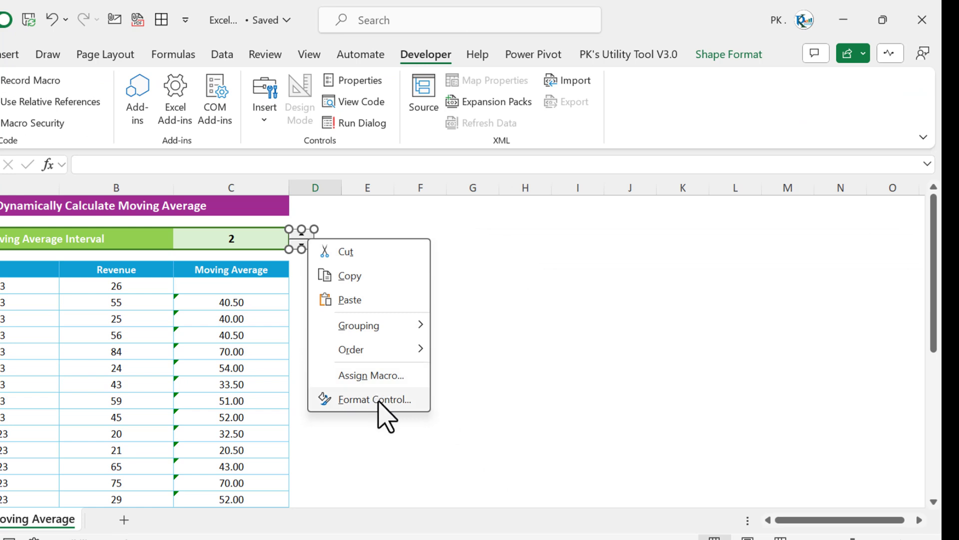
pyautogui.click(379, 403)
pyautogui.moveTo(517, 170); pyautogui.dragTo(241, 184)
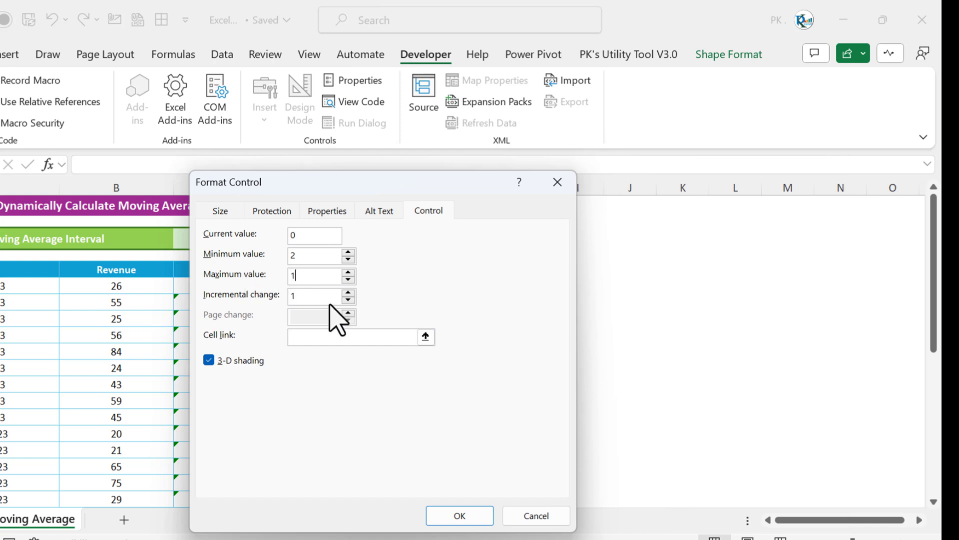
pyautogui.click(302, 337)
pyautogui.moveTo(255, 188); pyautogui.dragTo(413, 180)
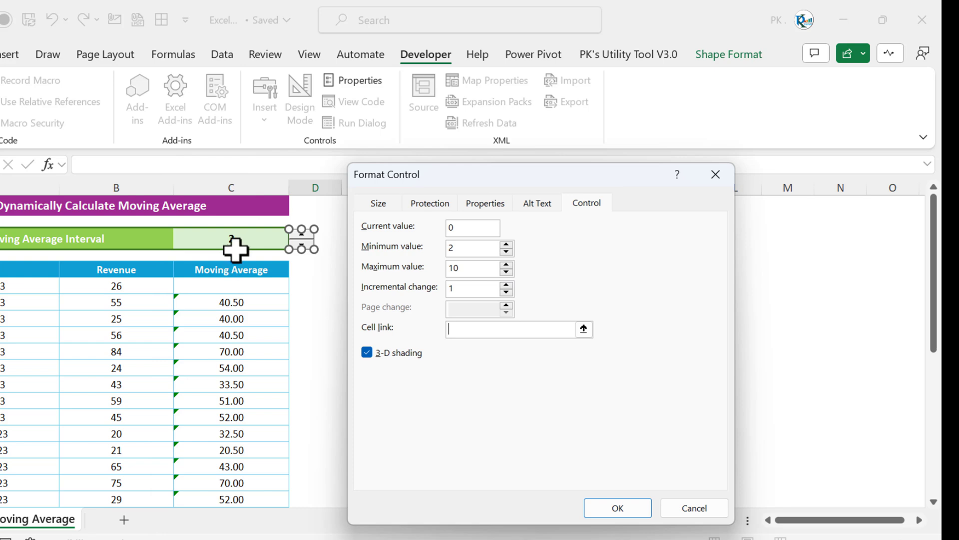
pyautogui.click(617, 508)
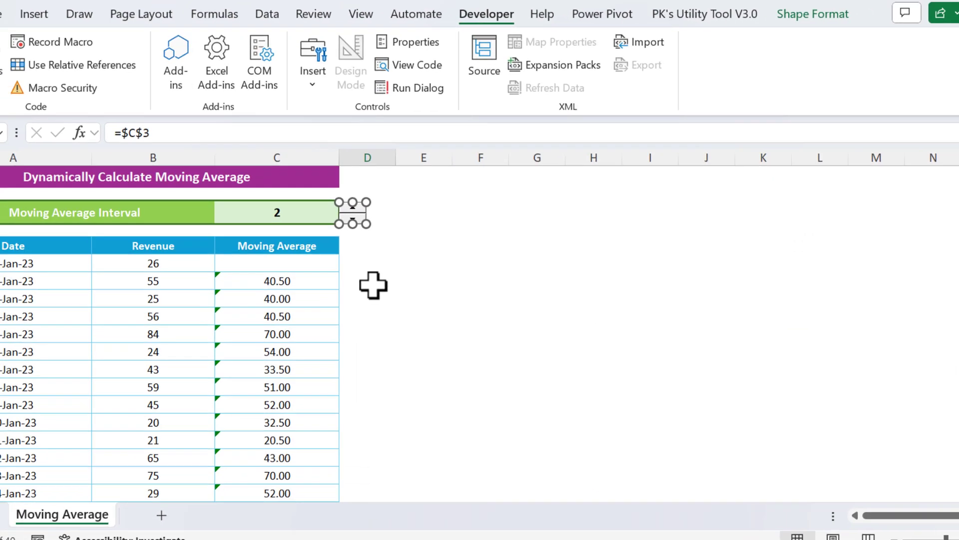
# Confirm the spinner settings, then step the Interval up to 6 and back down to 3
pyautogui.click(314, 303)
pyautogui.click(564, 98)
pyautogui.click(563, 99)
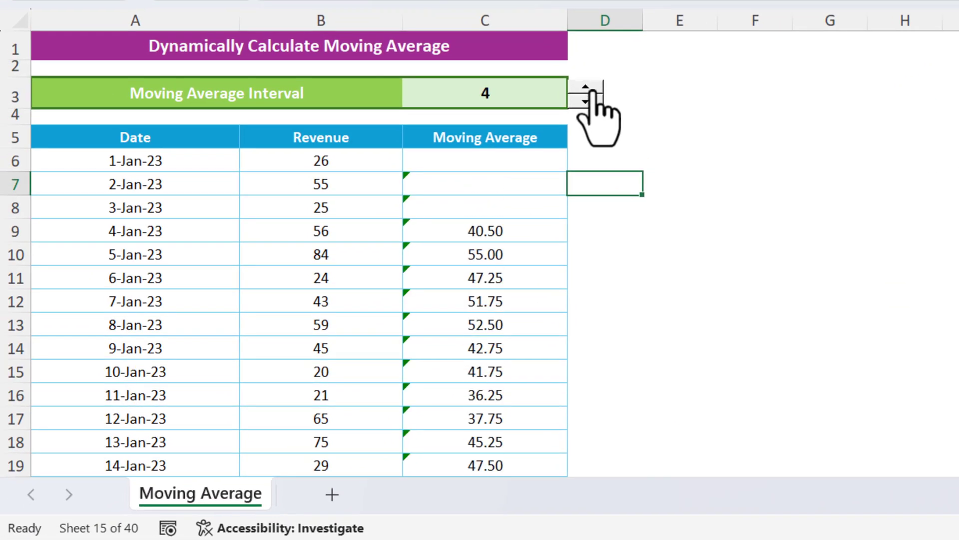
pyautogui.click(591, 86)
pyautogui.click(591, 87)
pyautogui.click(590, 102)
pyautogui.click(588, 102)
pyautogui.click(588, 102)
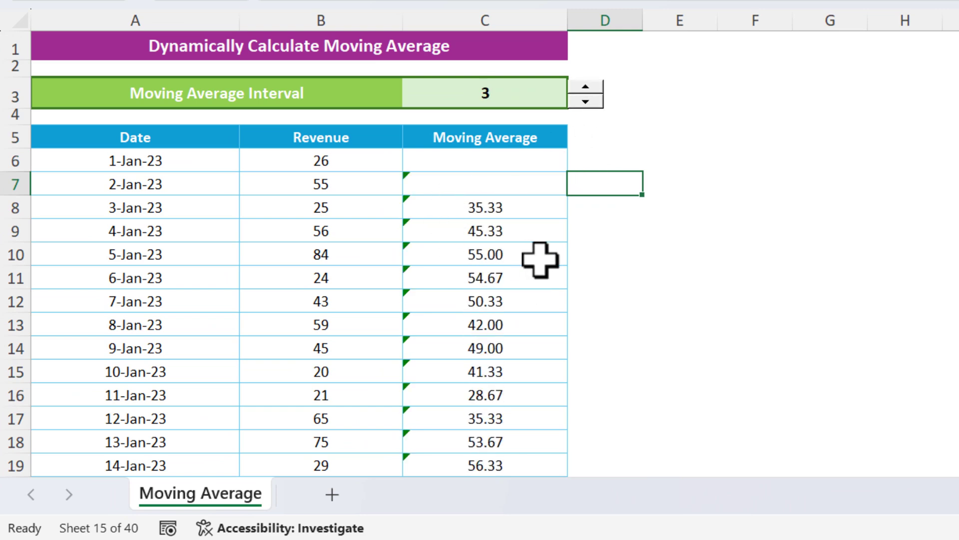